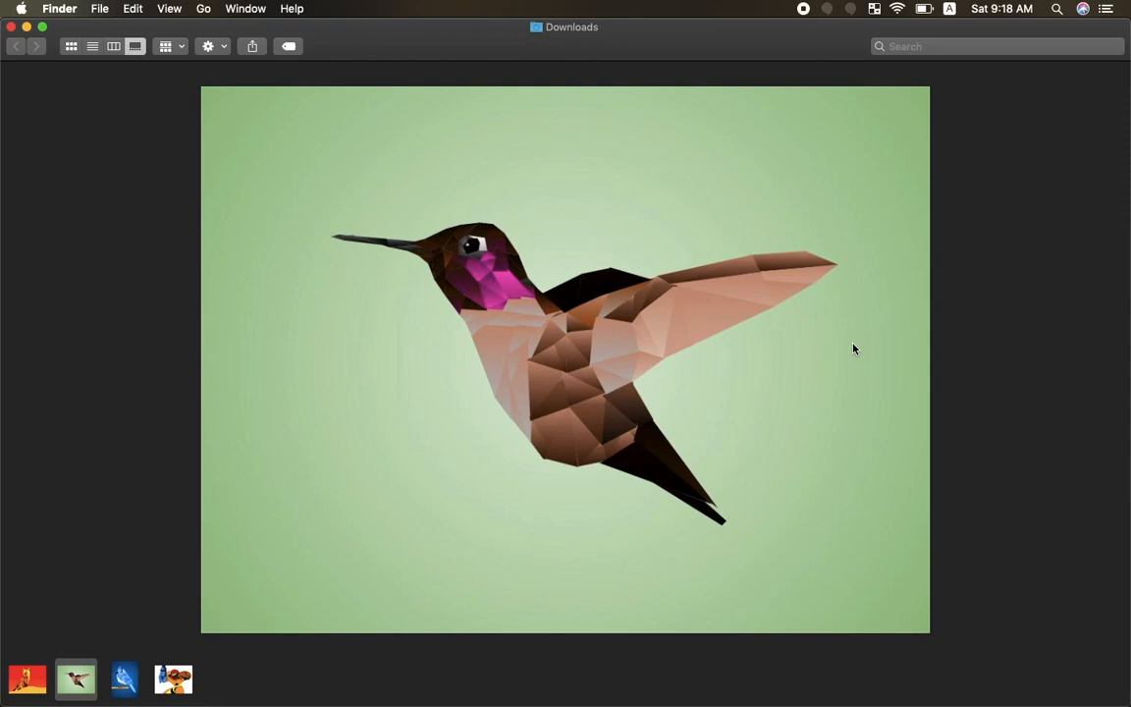
Look through the finished low-poly artwork images in the Downloads folder, including the hummingbird, fox and armoured figure
{"action": "key", "text": "Right"}
{"action": "key", "text": "Right"}
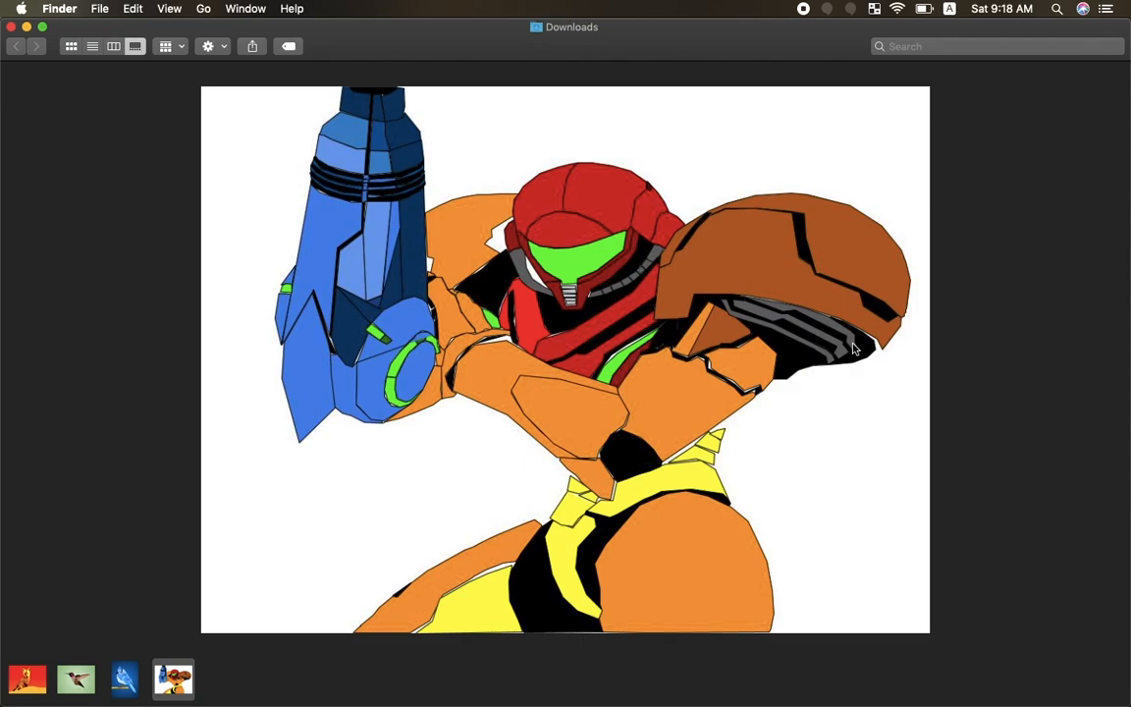
{"action": "key", "text": "Left"}
{"action": "key", "text": "Left"}
{"action": "key", "text": "Left"}
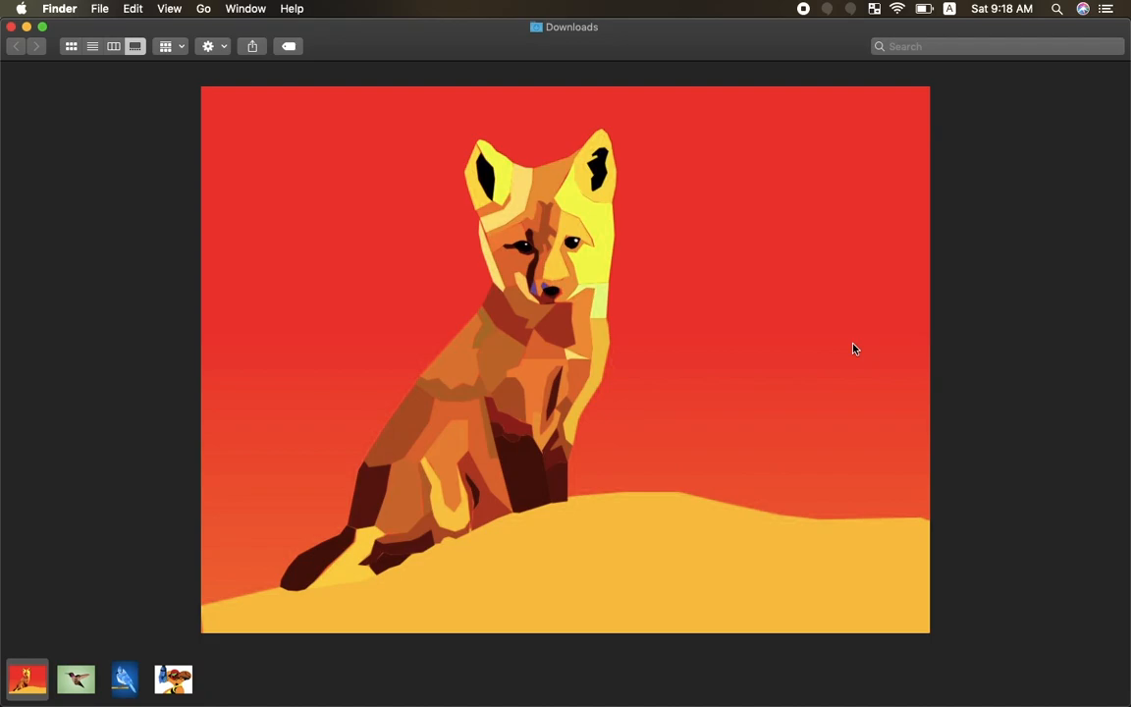
{"action": "key", "text": "Right"}
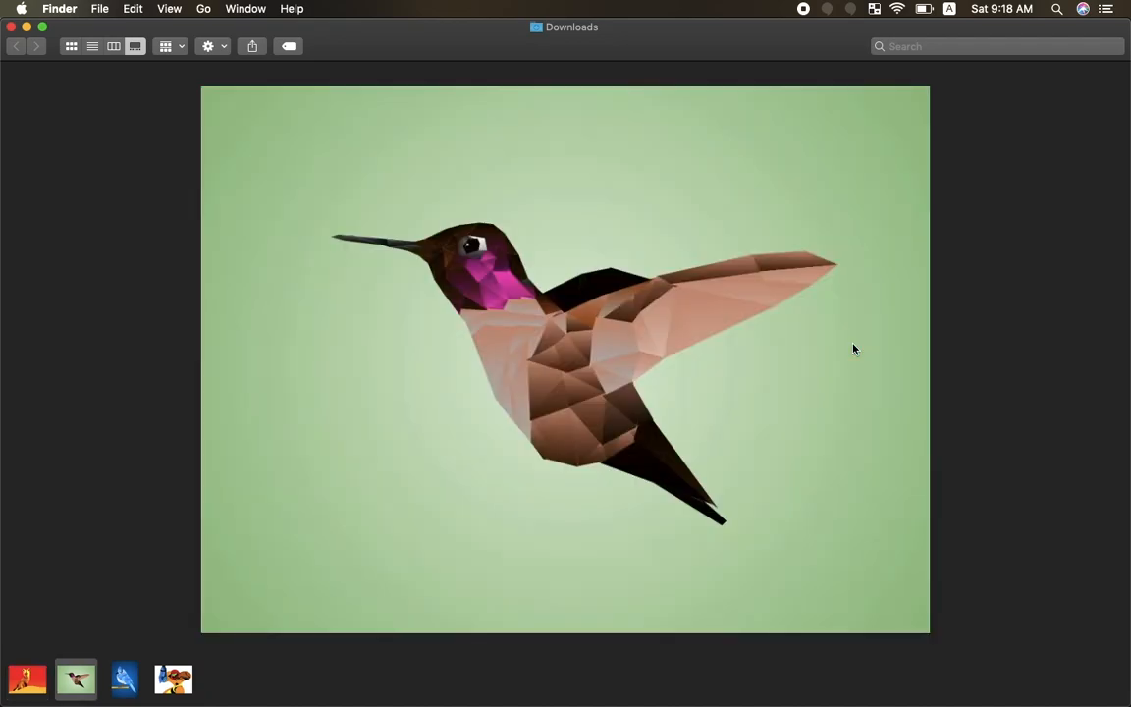
{"action": "key", "text": "ctrl+Up"}
{"action": "left_click", "coordinate": [851, 346]}
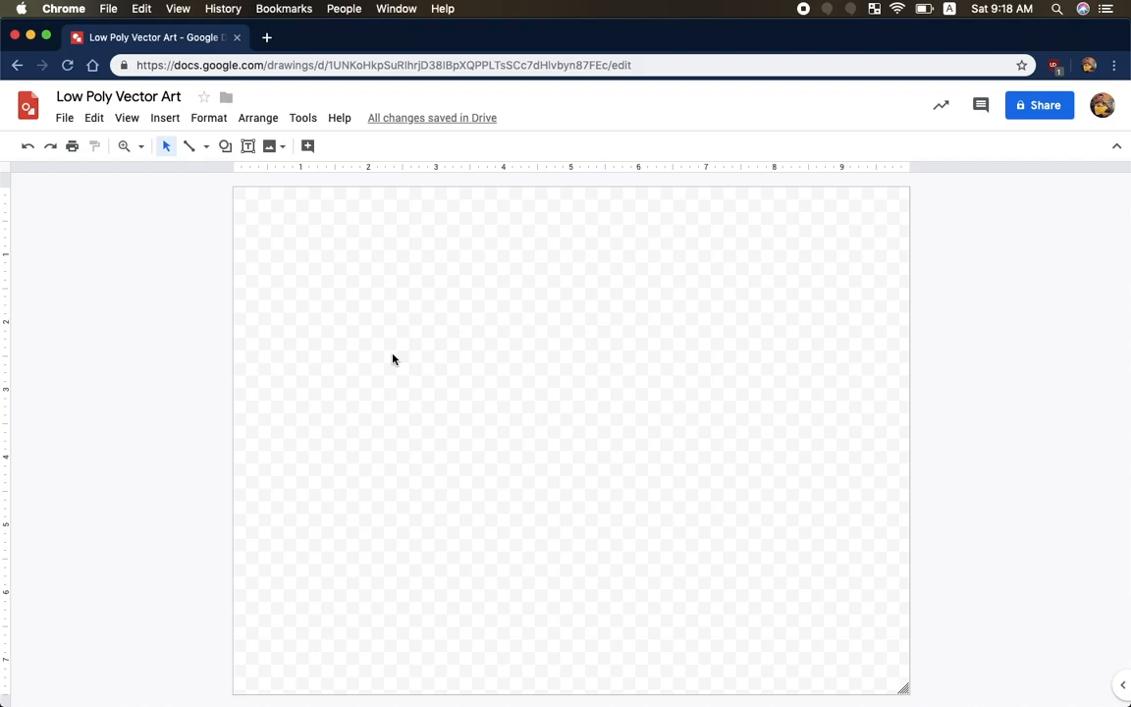
{"action": "key", "text": "ctrl+Up"}
{"action": "left_click", "coordinate": [273, 601]}
{"action": "left_click", "coordinate": [177, 681]}
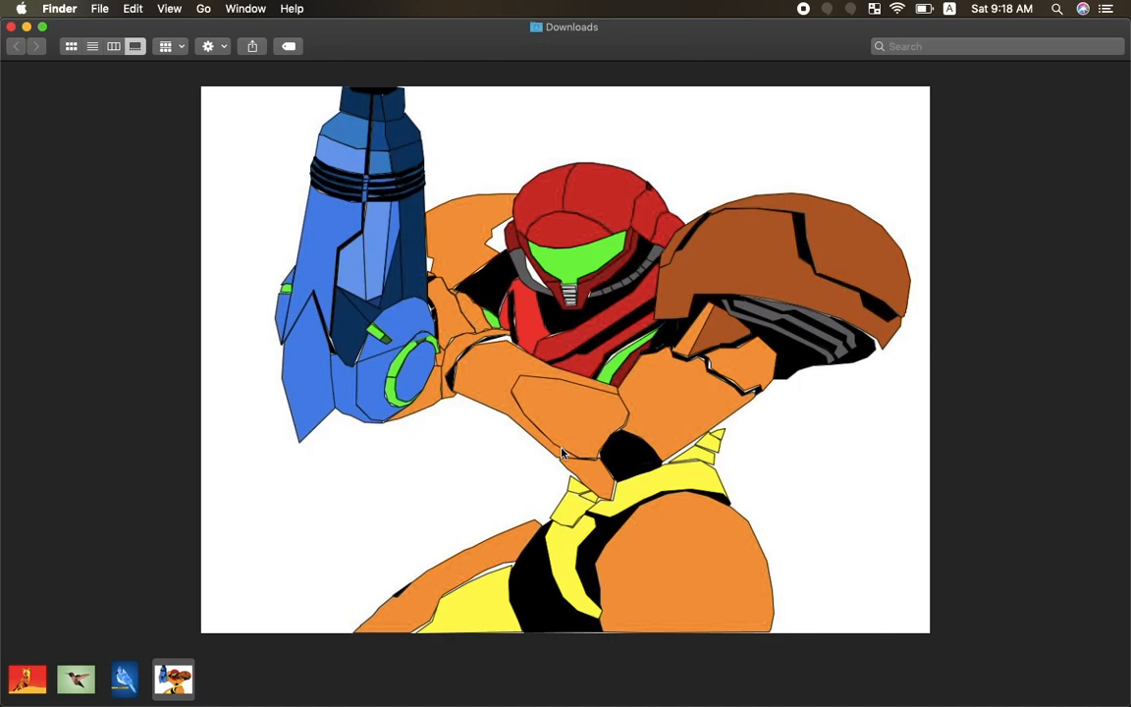
Switch to the Low Poly Vector Art drawing in Chrome and search the web for "rabbit" images to insert
{"action": "key", "text": "ctrl+Up"}
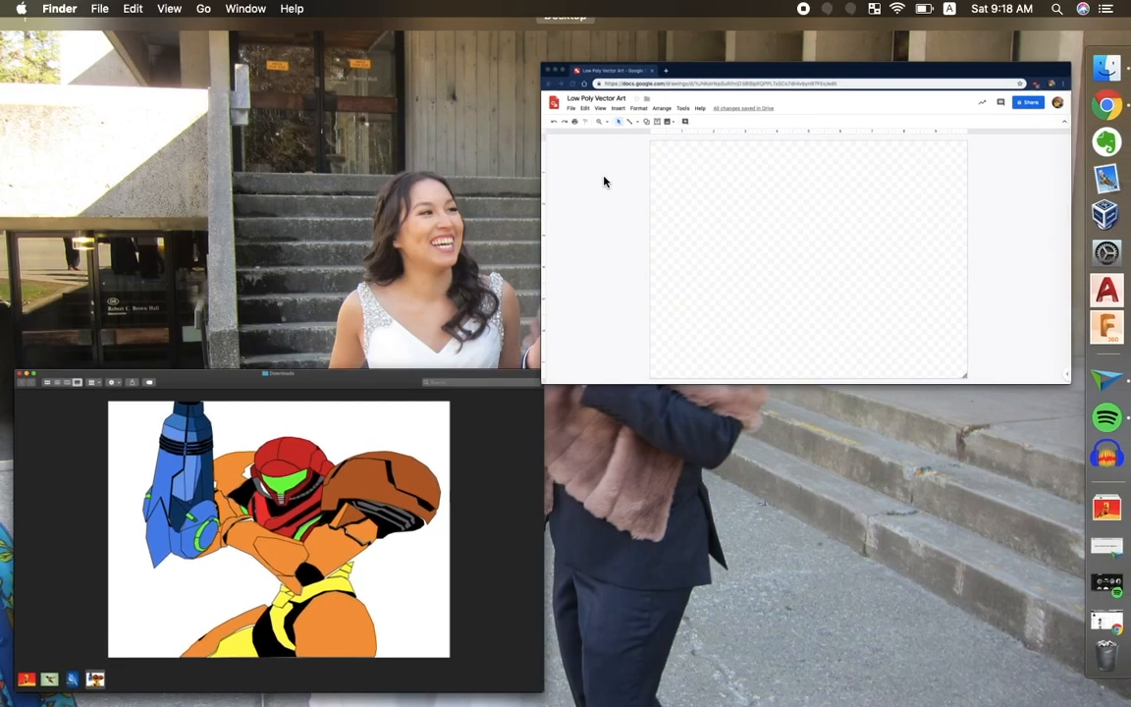
{"action": "left_click", "coordinate": [601, 180]}
{"action": "left_click", "coordinate": [283, 148]}
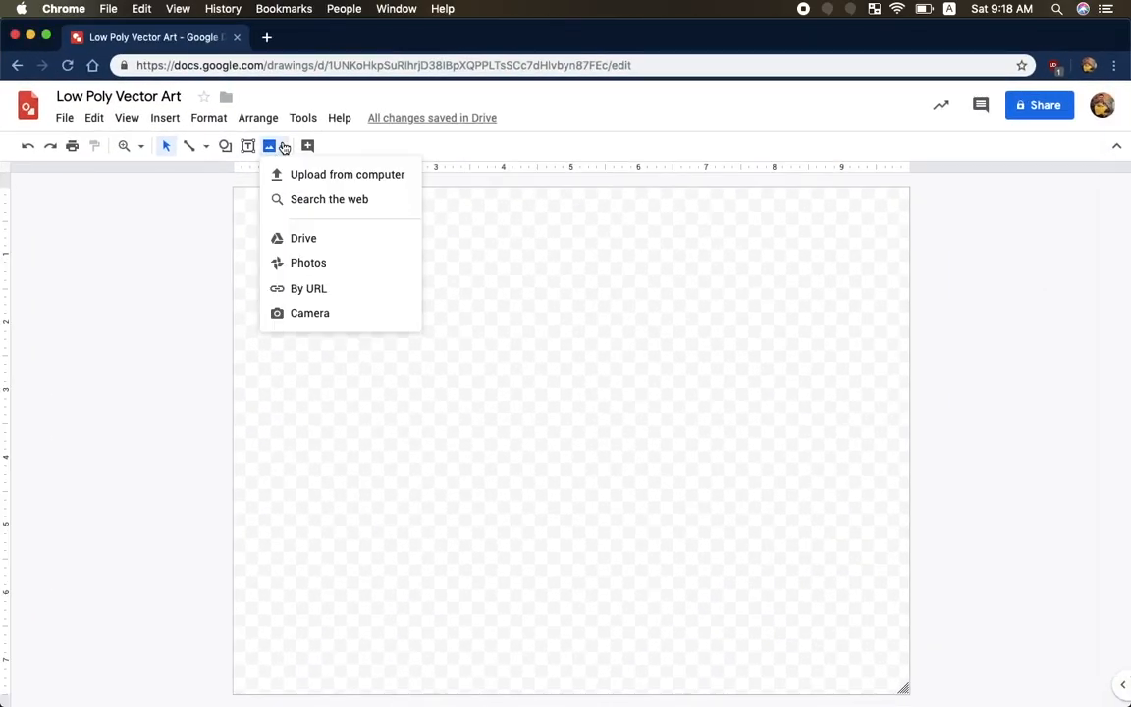
{"action": "left_click", "coordinate": [182, 306]}
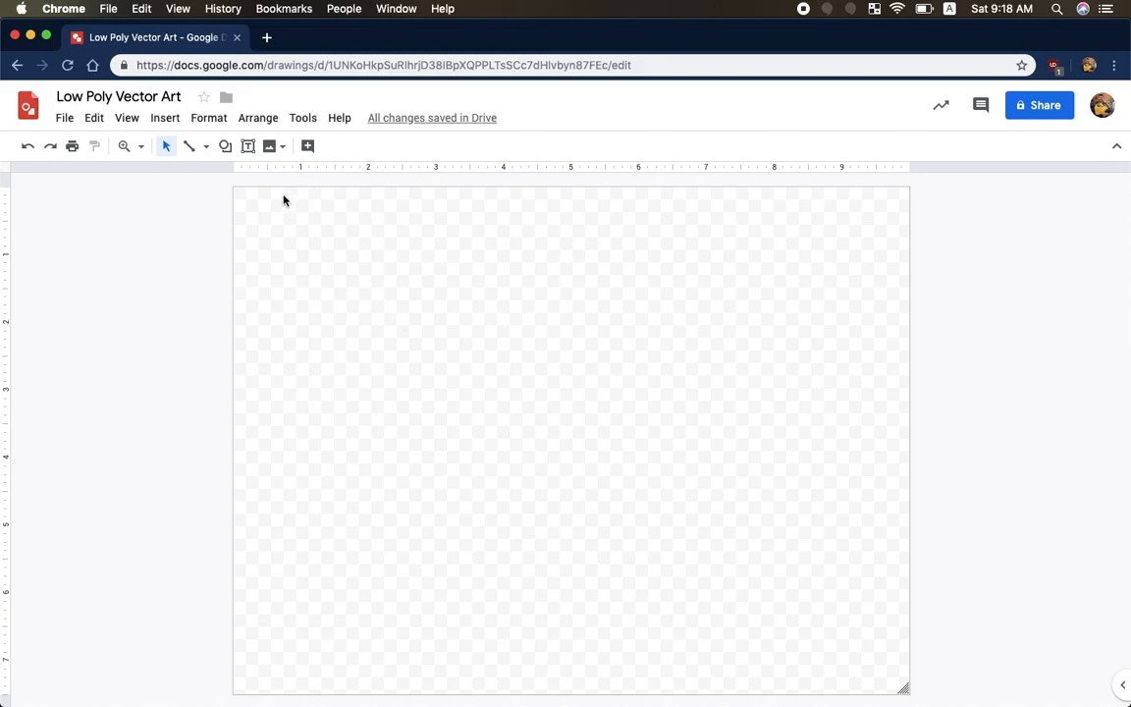
{"action": "left_click", "coordinate": [271, 146]}
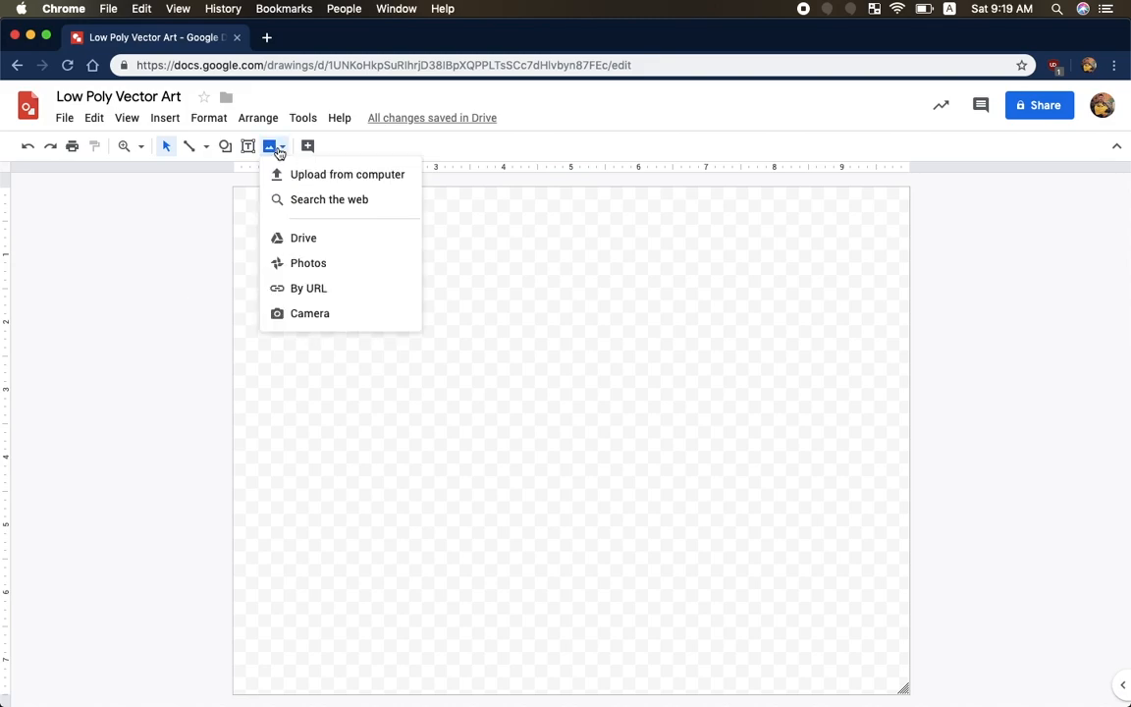
{"action": "left_click", "coordinate": [309, 201]}
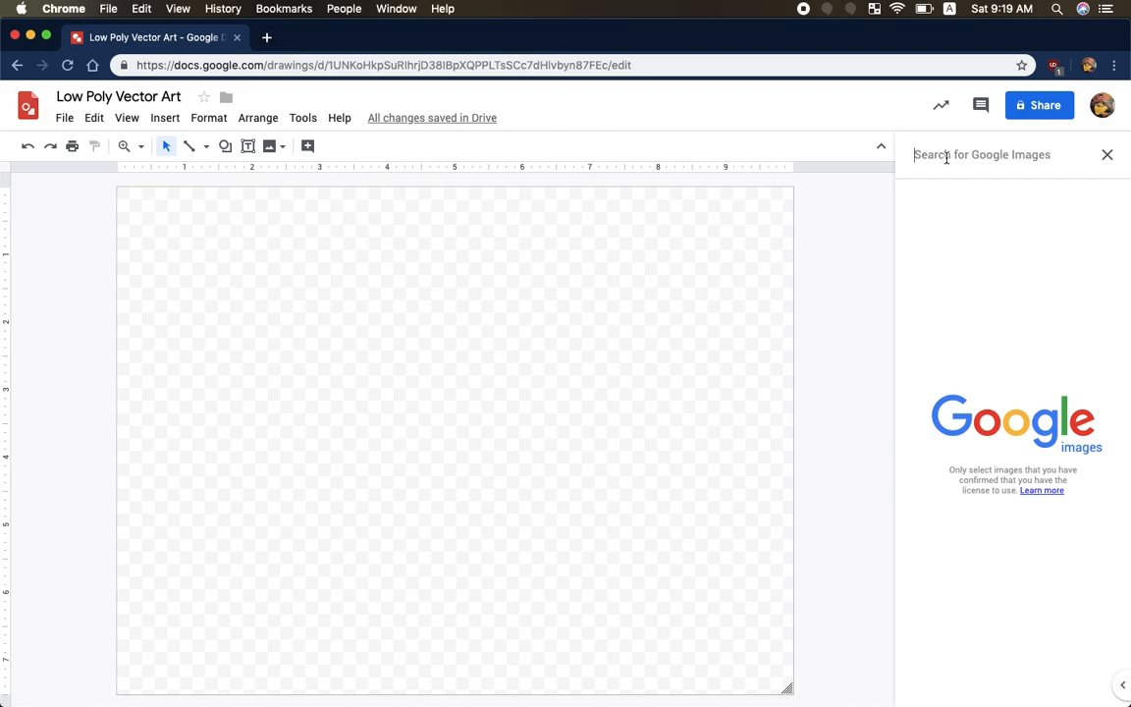
{"action": "type", "text": "rabbit"}
{"action": "key", "text": "Return"}
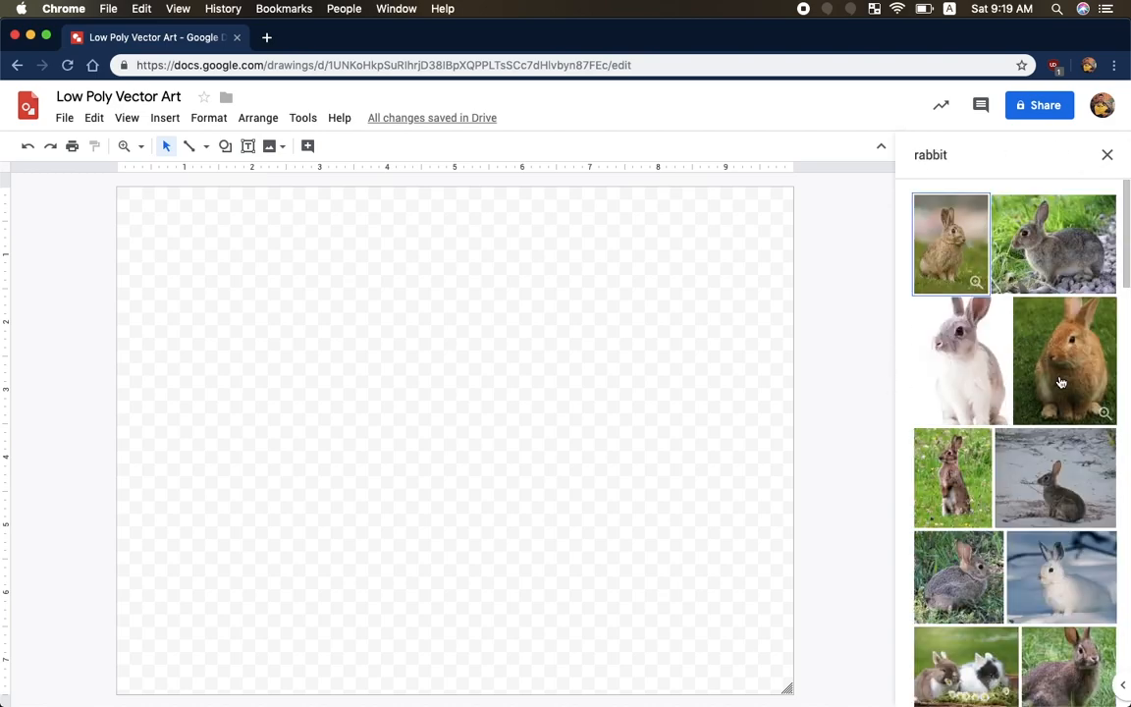
Insert the photo of the brown lop-eared rabbit on grass and enlarge it to about the canvas height
{"action": "scroll", "coordinate": [1004, 452], "scroll_direction": "down", "scroll_amount": 2}
{"action": "scroll", "coordinate": [1004, 451], "scroll_direction": "down", "scroll_amount": 5}
{"action": "scroll", "coordinate": [1018, 455], "scroll_direction": "down", "scroll_amount": 4}
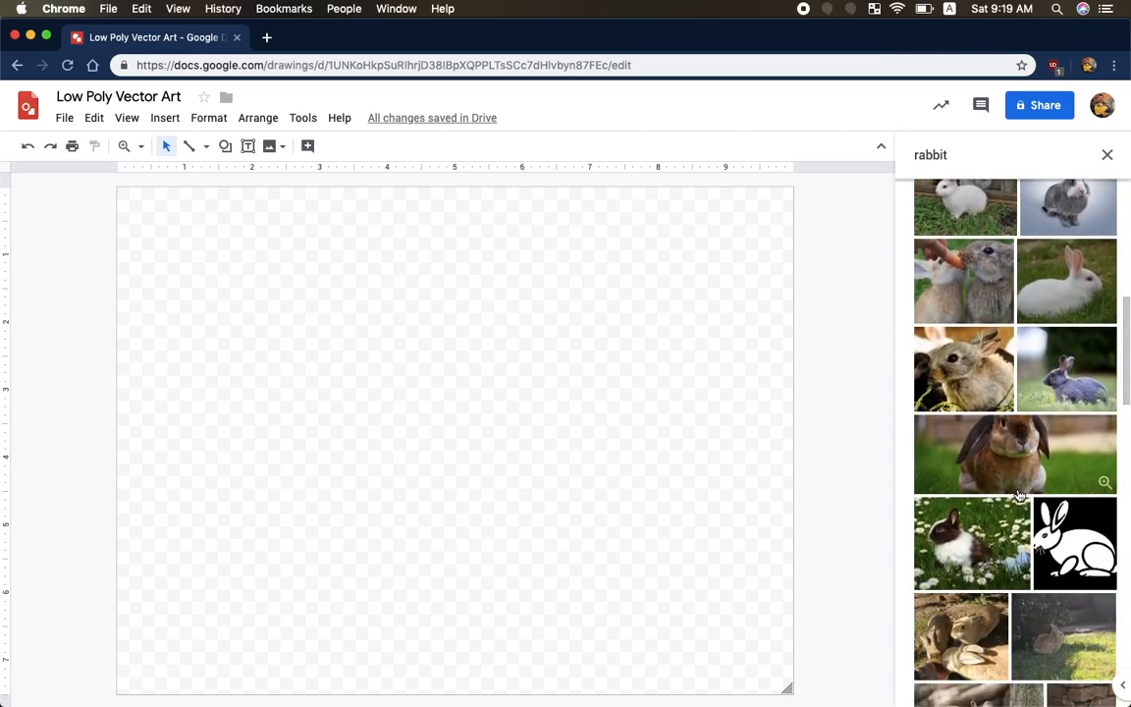
{"action": "scroll", "coordinate": [1011, 462], "scroll_direction": "down", "scroll_amount": 3}
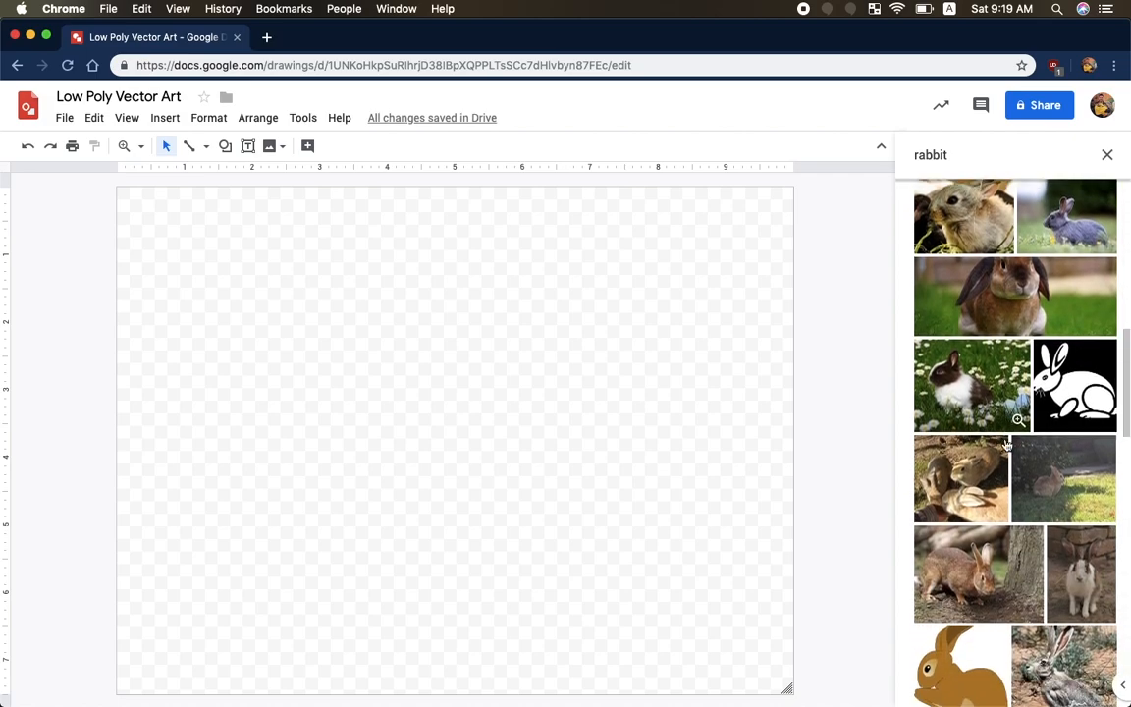
{"action": "scroll", "coordinate": [997, 471], "scroll_direction": "up", "scroll_amount": 3}
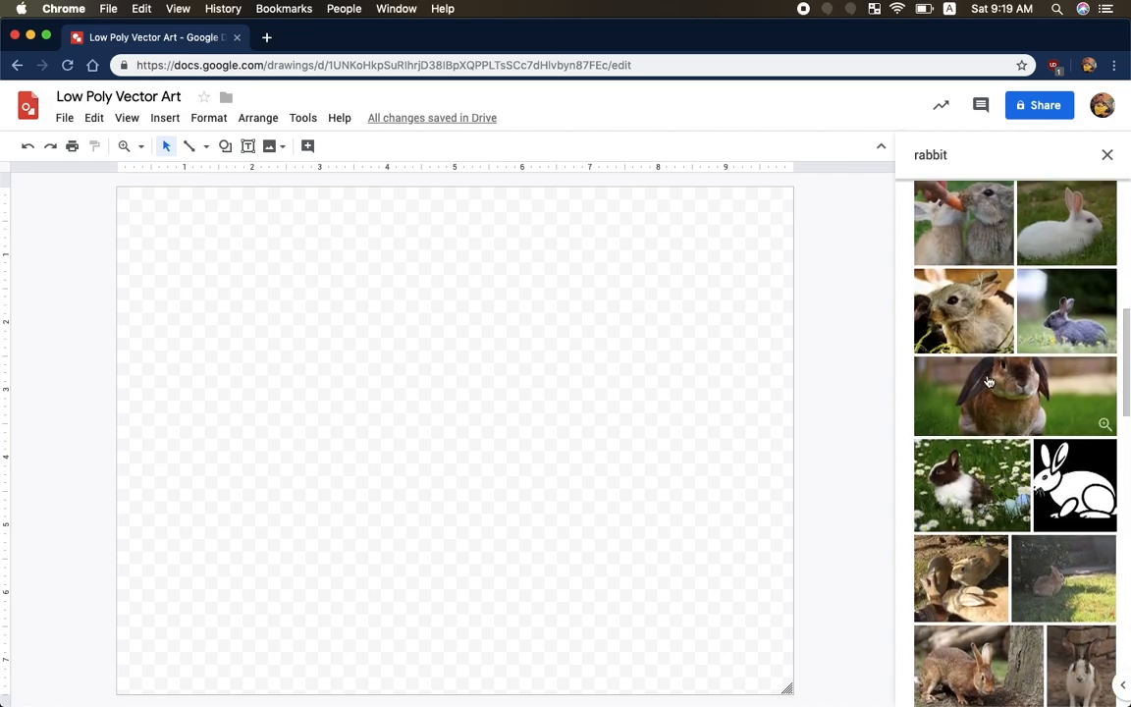
{"action": "left_click", "coordinate": [989, 382]}
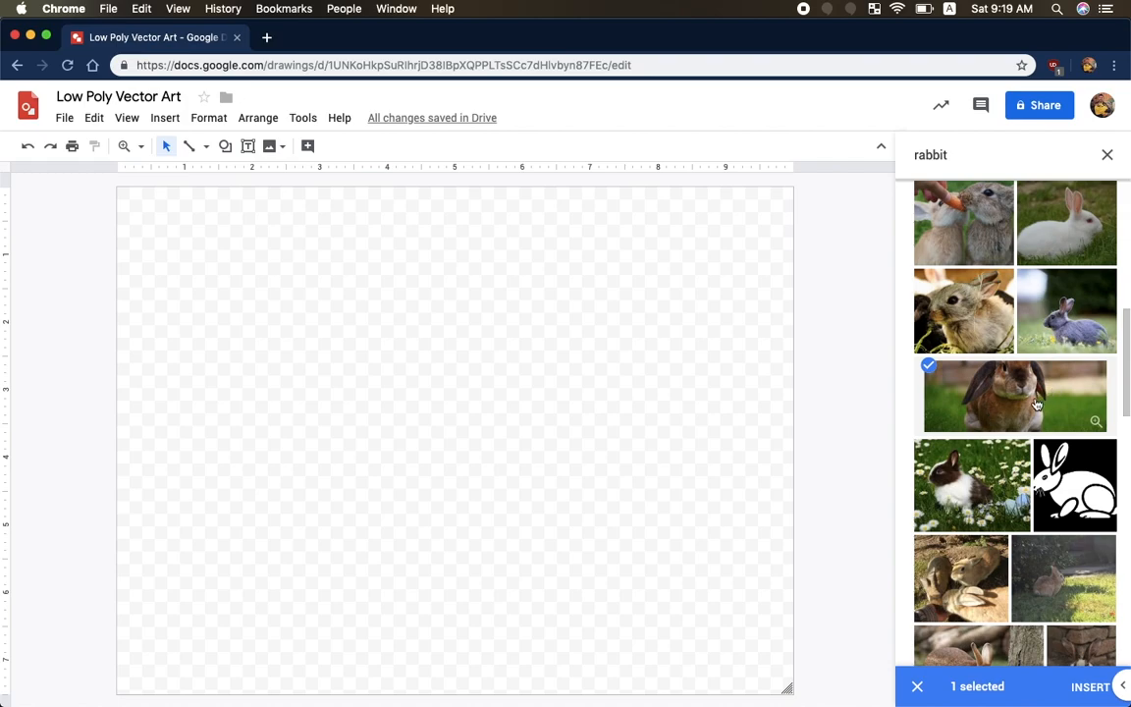
{"action": "left_click_drag", "start_coordinate": [1036, 404], "coordinate": [525, 441]}
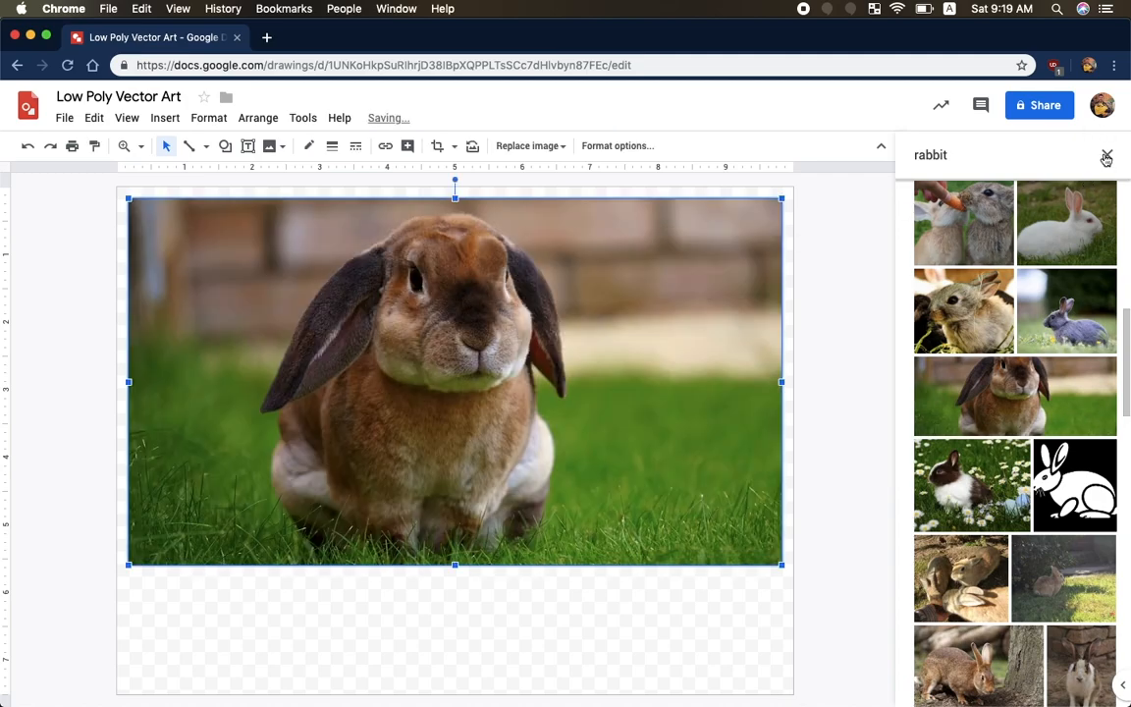
{"action": "left_click", "coordinate": [1106, 155]}
{"action": "left_click_drag", "start_coordinate": [669, 393], "coordinate": [633, 374]}
{"action": "left_click_drag", "start_coordinate": [861, 548], "coordinate": [1041, 682]}
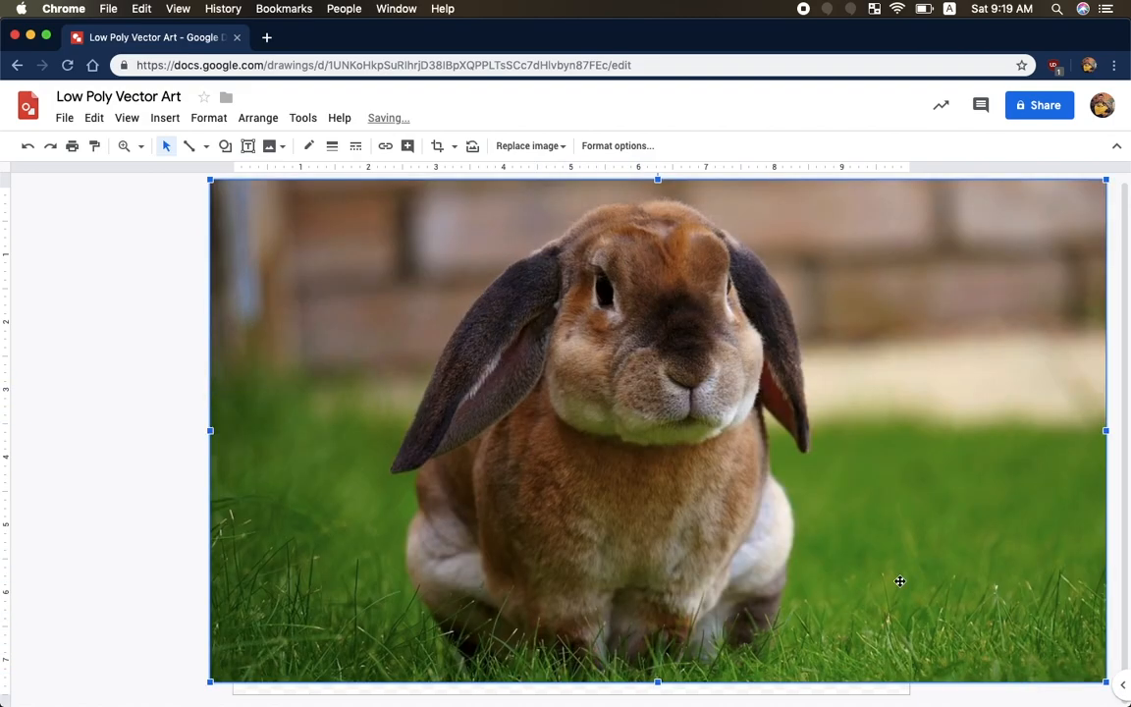
Crop both sides of the photo close to the rabbit's ears and centre the cropped picture on the canvas
{"action": "double_click", "coordinate": [641, 417]}
{"action": "left_click_drag", "start_coordinate": [212, 430], "coordinate": [370, 431]}
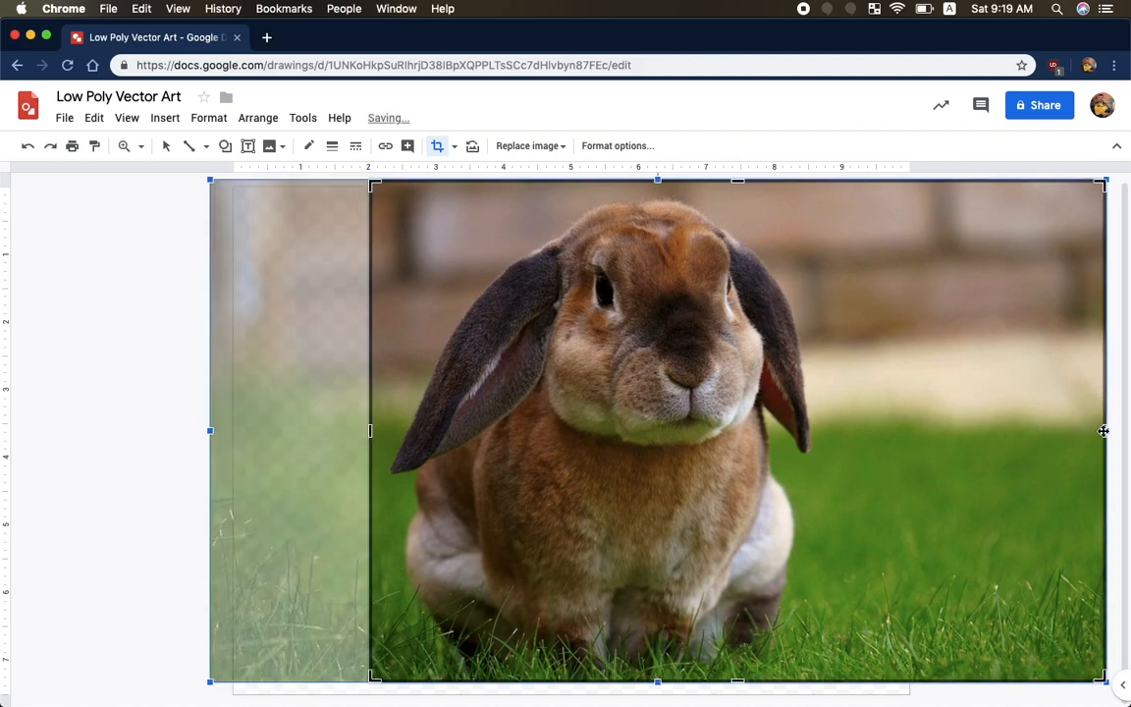
{"action": "left_click_drag", "start_coordinate": [1103, 430], "coordinate": [836, 429]}
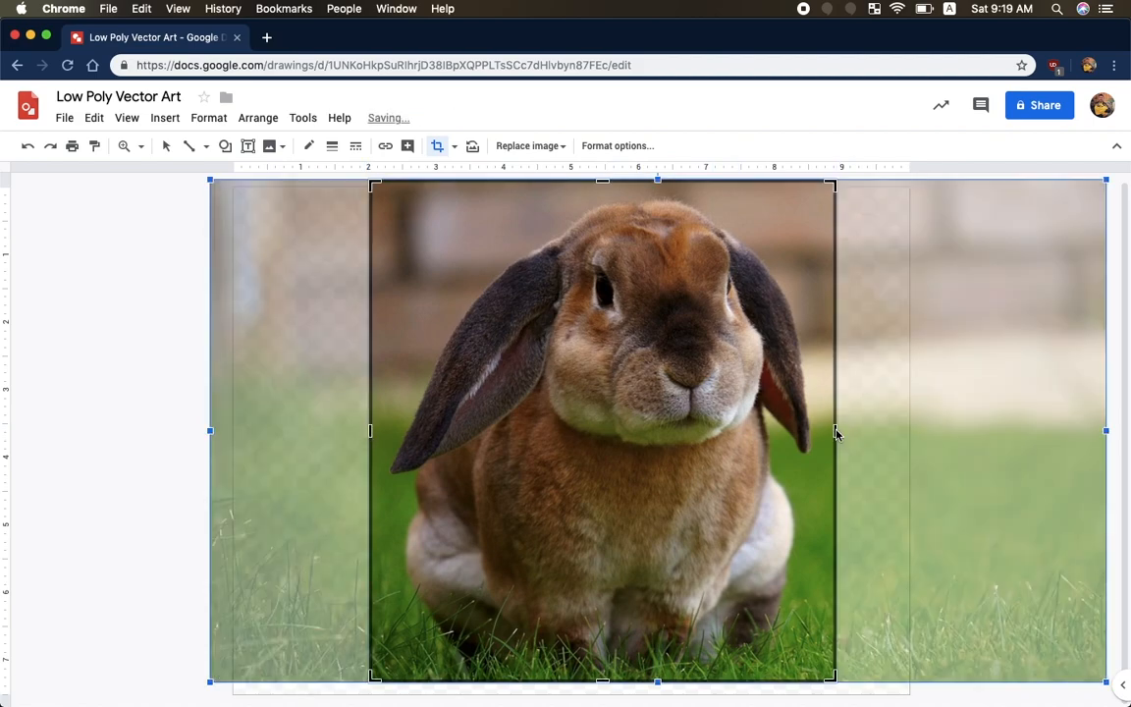
{"action": "key", "text": "Return"}
{"action": "left_click_drag", "start_coordinate": [591, 424], "coordinate": [561, 432]}
{"action": "left_click", "coordinate": [282, 373]}
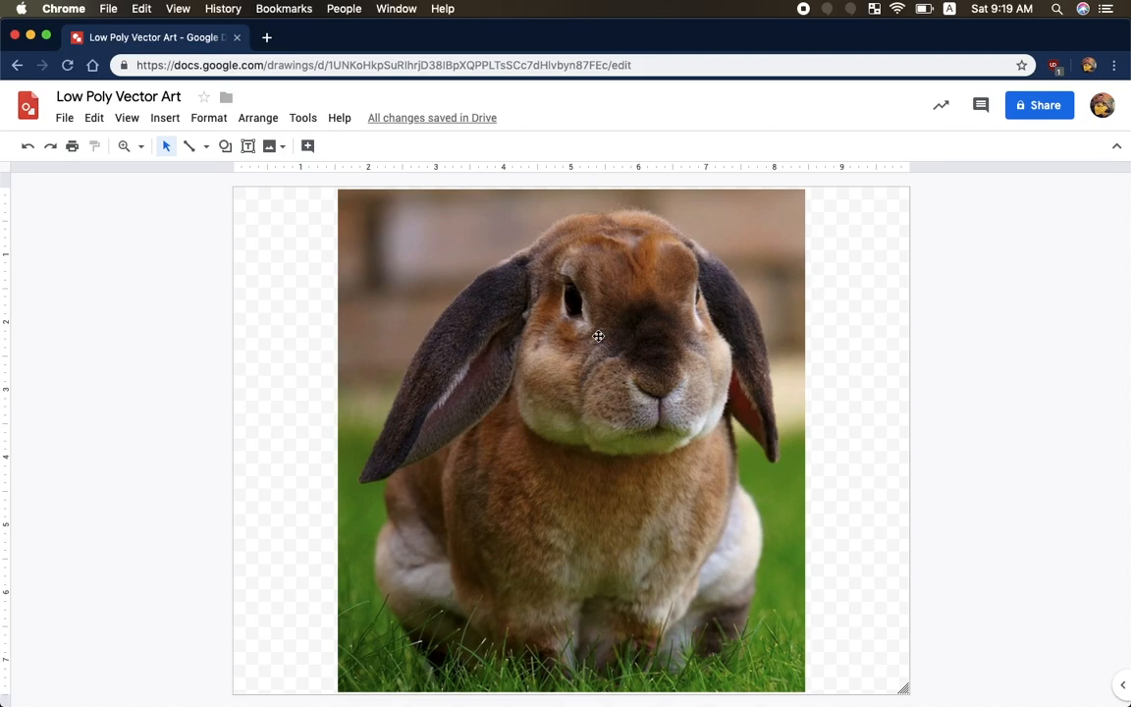
Draw a closed polyline triangle on the rabbit's face between the forehead, the inner cheek below the fully visible eye, and the nose tip
{"action": "left_click", "coordinate": [207, 146]}
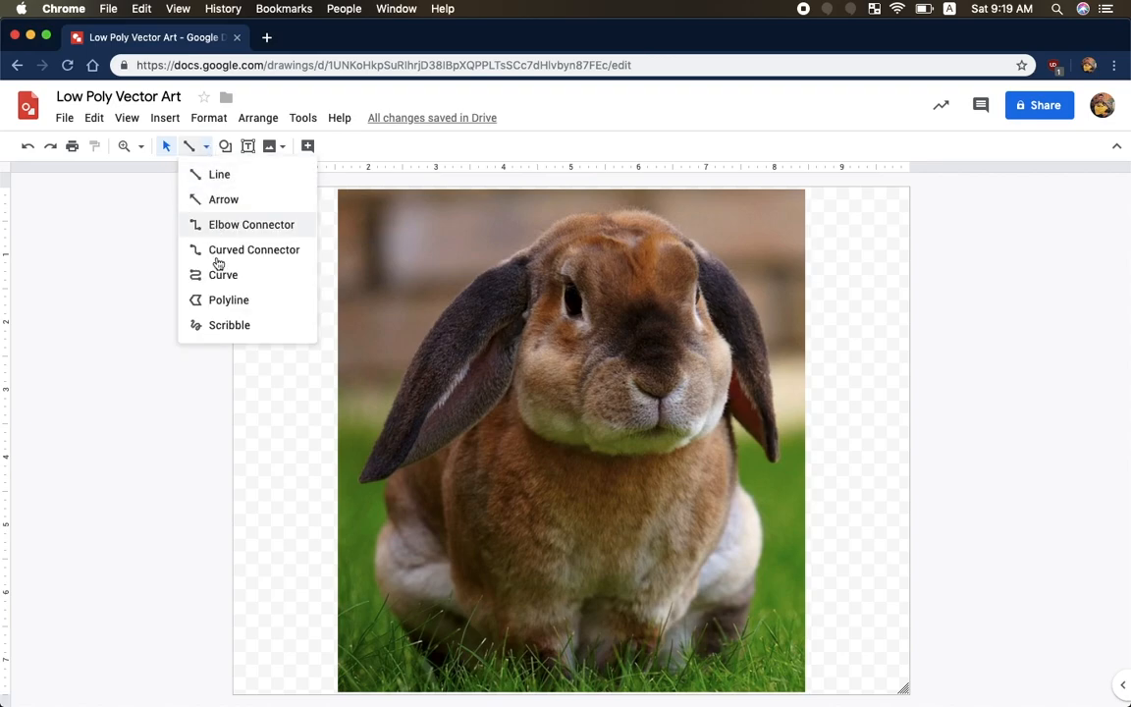
{"action": "left_click", "coordinate": [223, 300]}
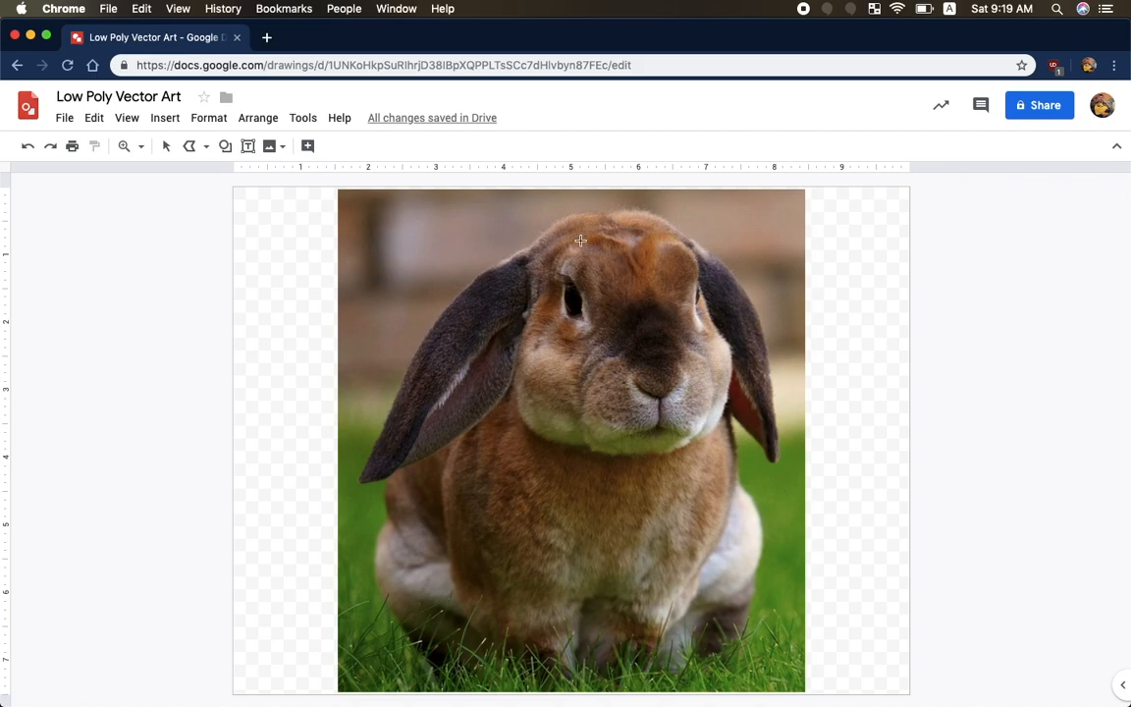
{"action": "key", "text": "super+alt+plus"}
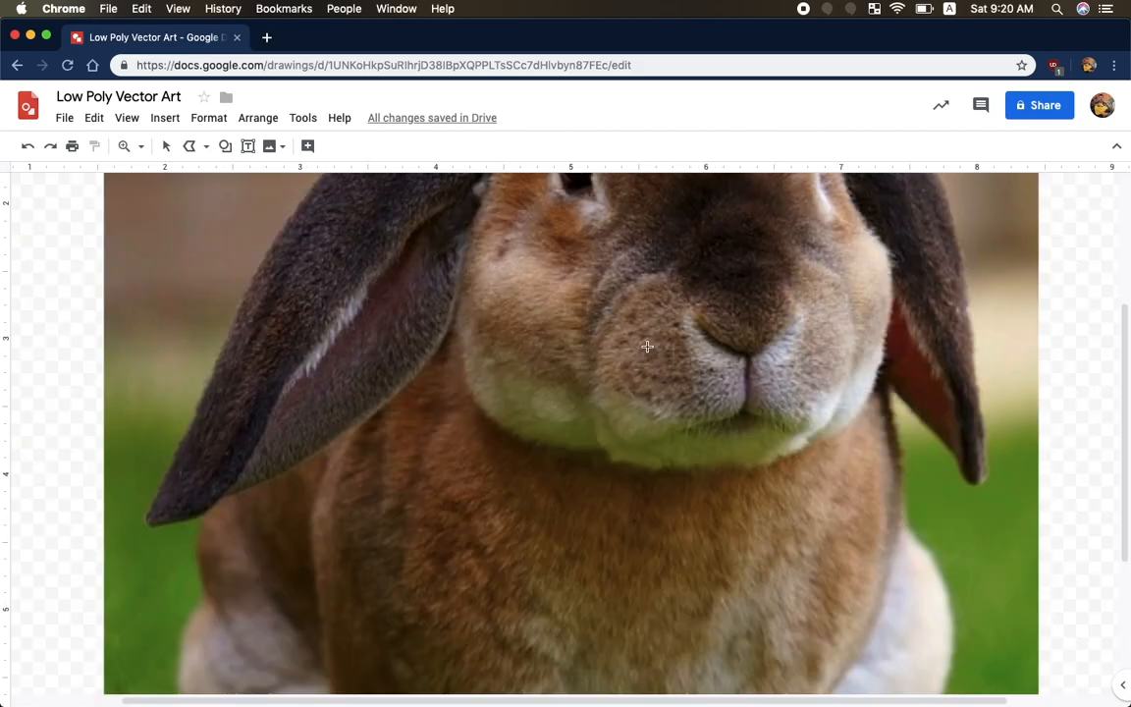
{"action": "scroll", "coordinate": [556, 246], "scroll_direction": "up", "scroll_amount": 2}
{"action": "scroll", "coordinate": [556, 246], "scroll_direction": "up", "scroll_amount": 1}
{"action": "scroll", "coordinate": [698, 499], "scroll_direction": "down", "scroll_amount": 1}
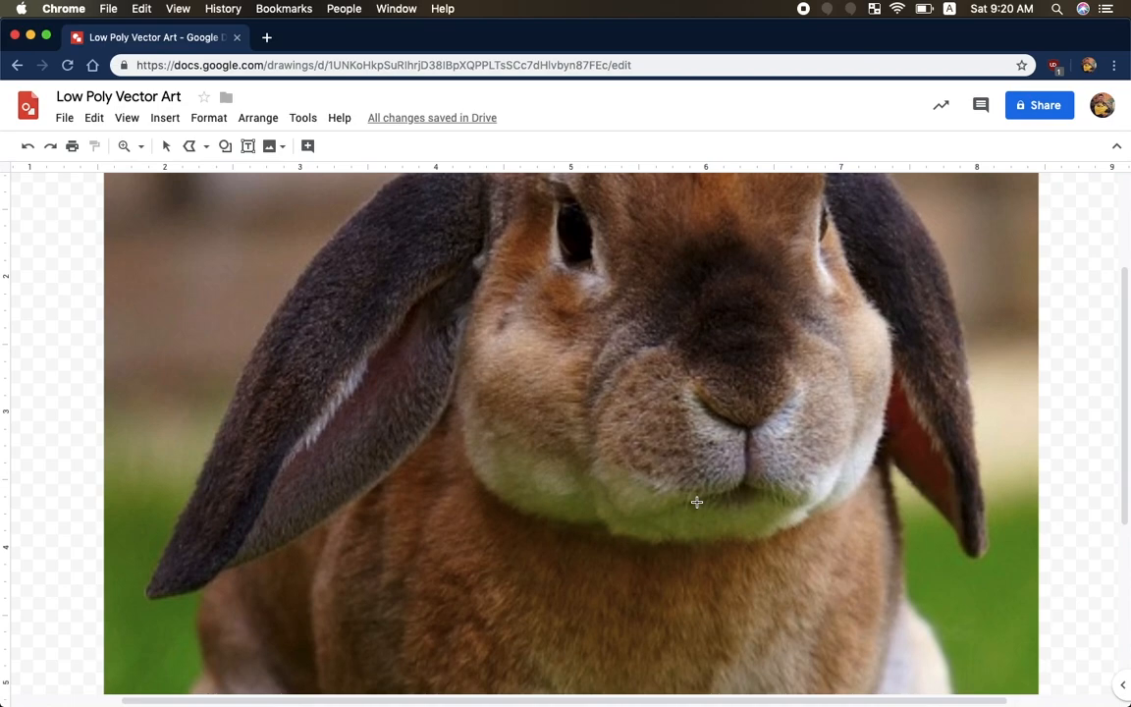
{"action": "scroll", "coordinate": [730, 436], "scroll_direction": "up", "scroll_amount": 1}
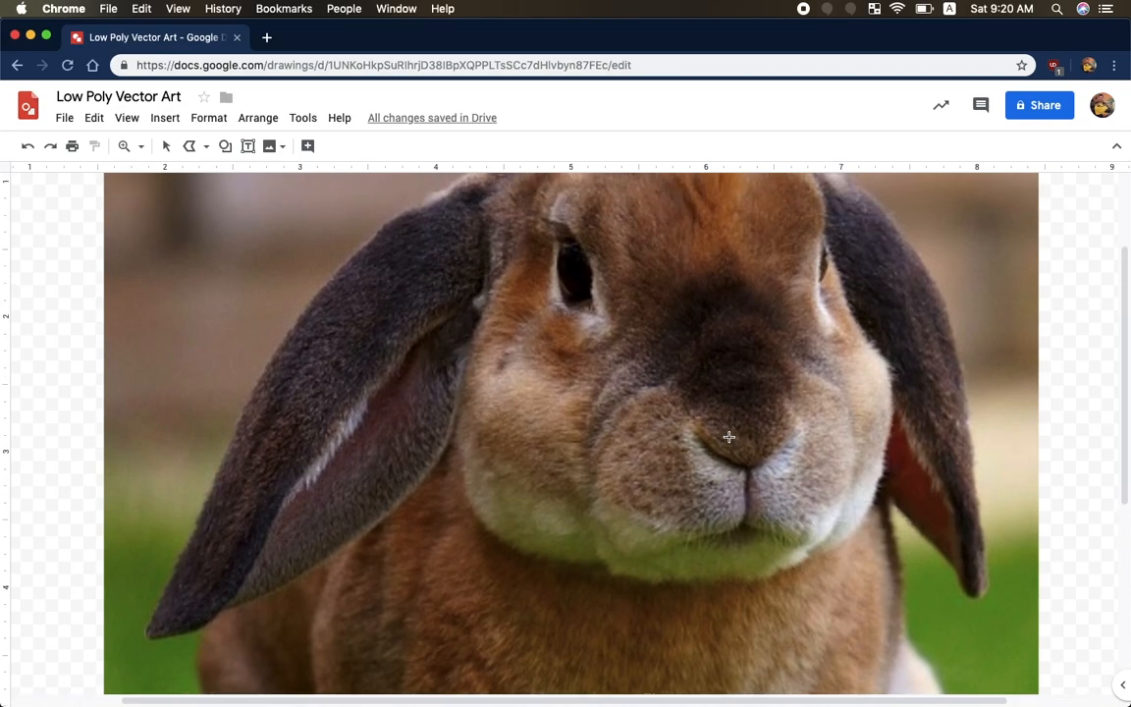
{"action": "scroll", "coordinate": [702, 285], "scroll_direction": "up", "scroll_amount": 1}
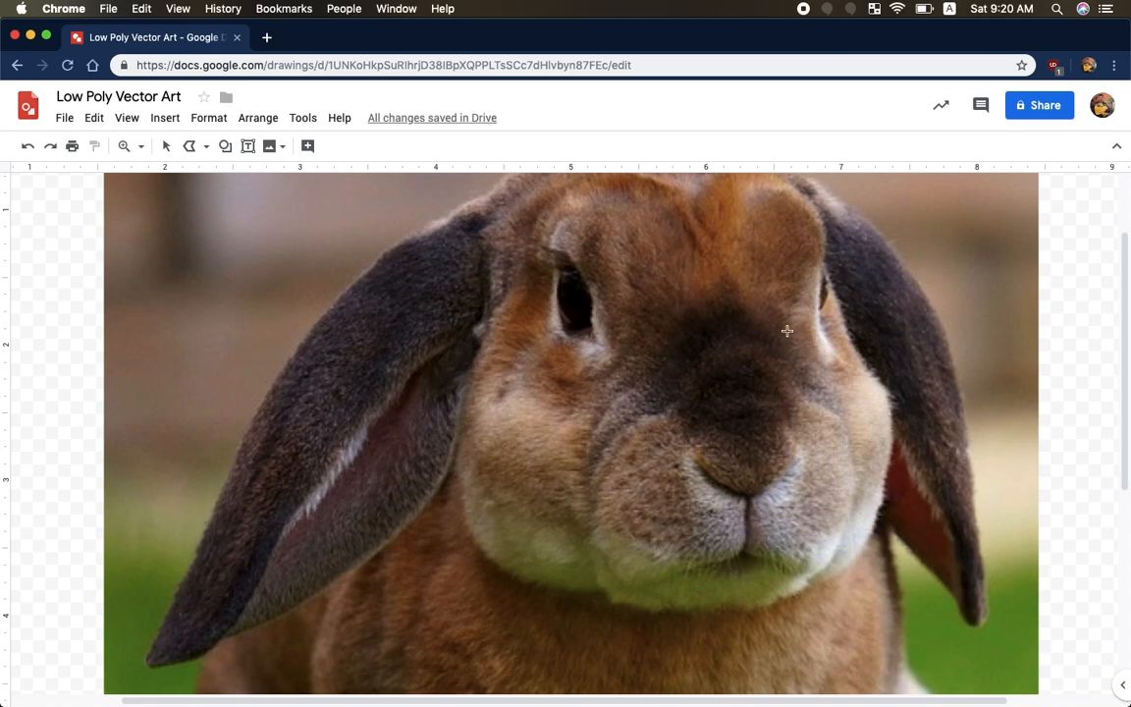
{"action": "left_click", "coordinate": [724, 274]}
{"action": "left_click", "coordinate": [621, 383]}
{"action": "left_click", "coordinate": [750, 500]}
{"action": "left_click", "coordinate": [724, 274]}
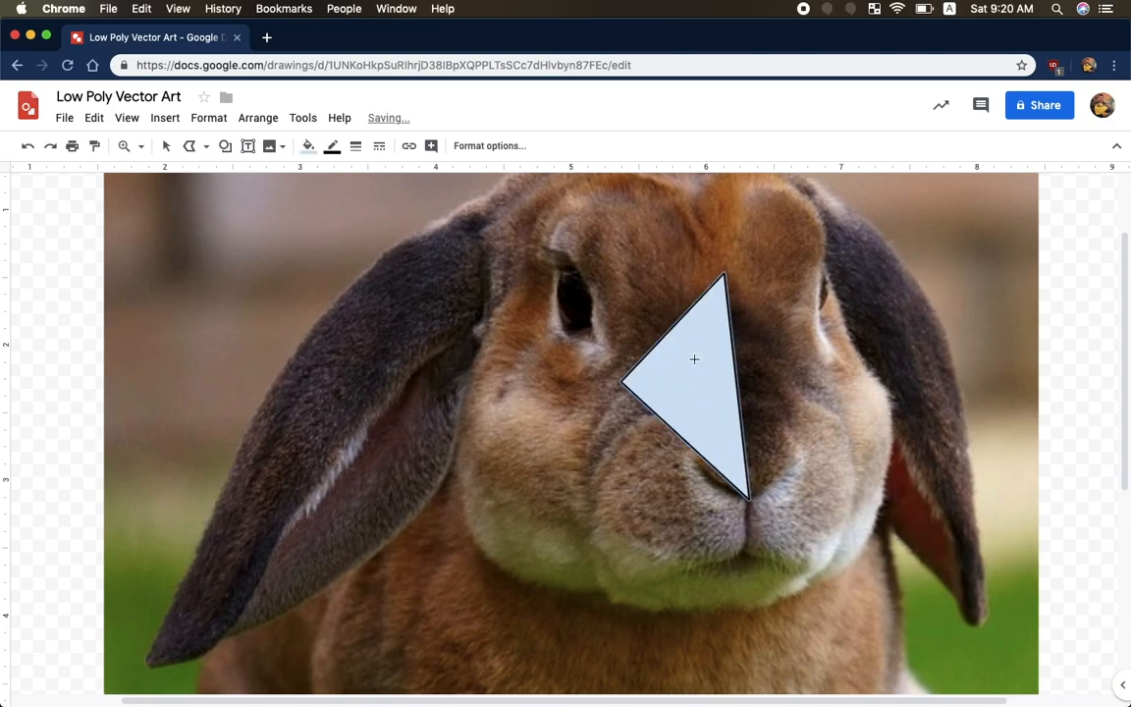
Fill the nose triangle with the custom dark brown #4f2902ff, darkened from the preset brown
{"action": "left_click", "coordinate": [307, 146]}
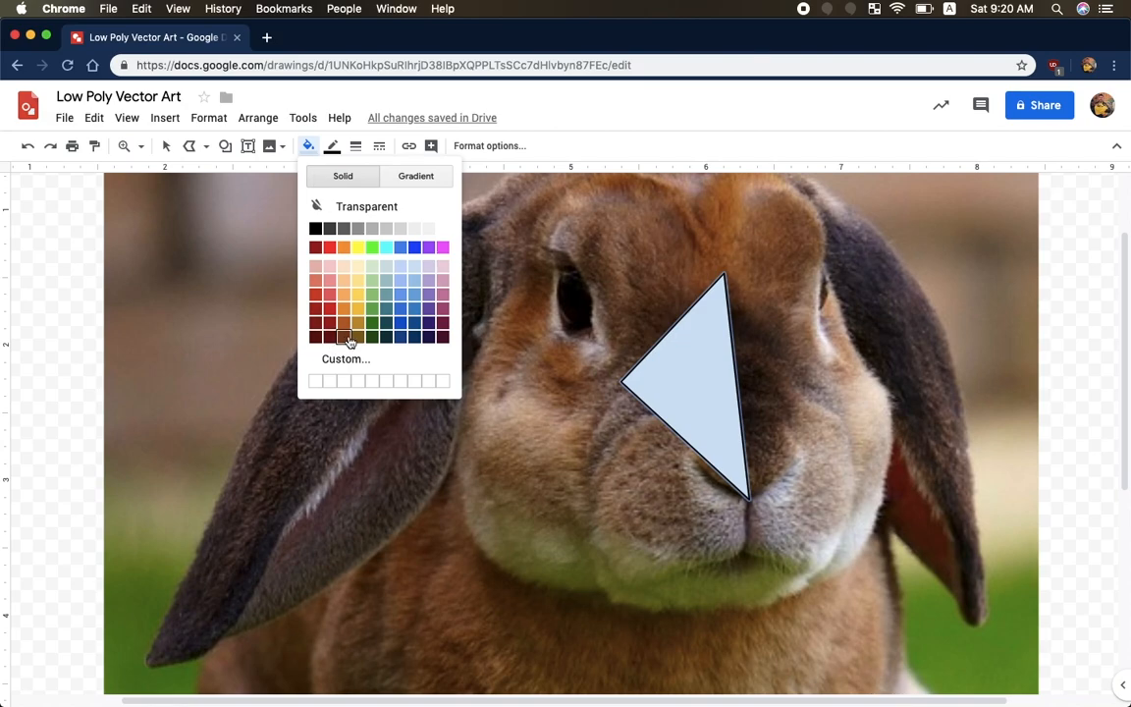
{"action": "left_click", "coordinate": [345, 335]}
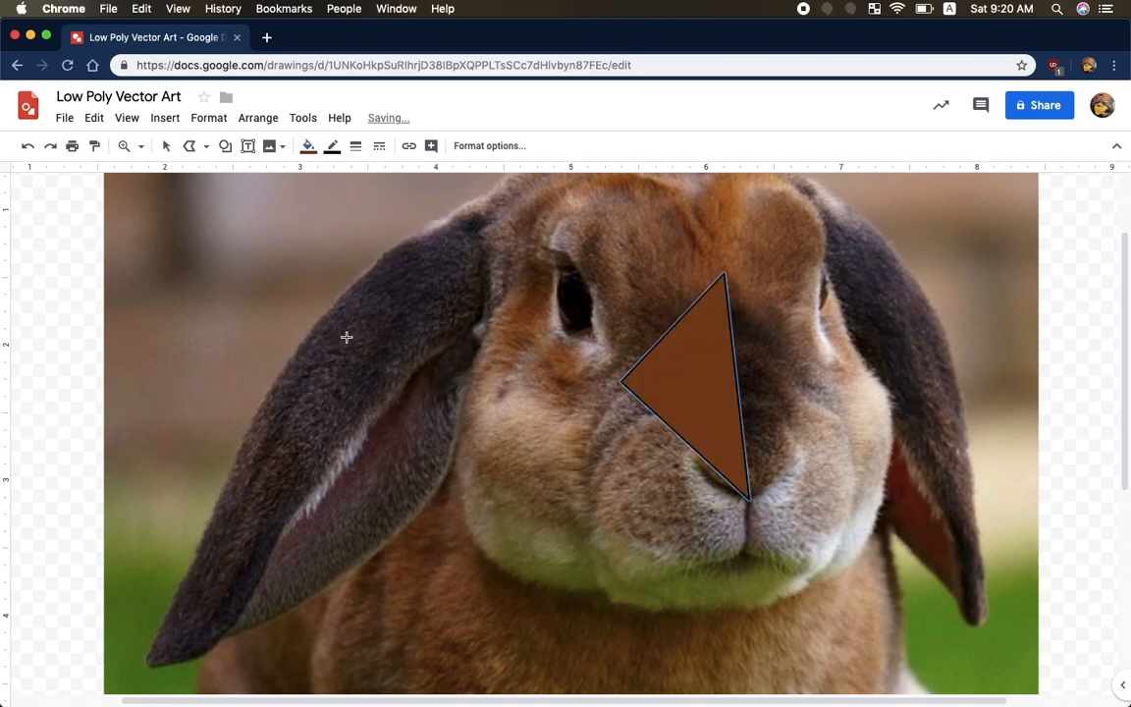
{"action": "left_click", "coordinate": [308, 146]}
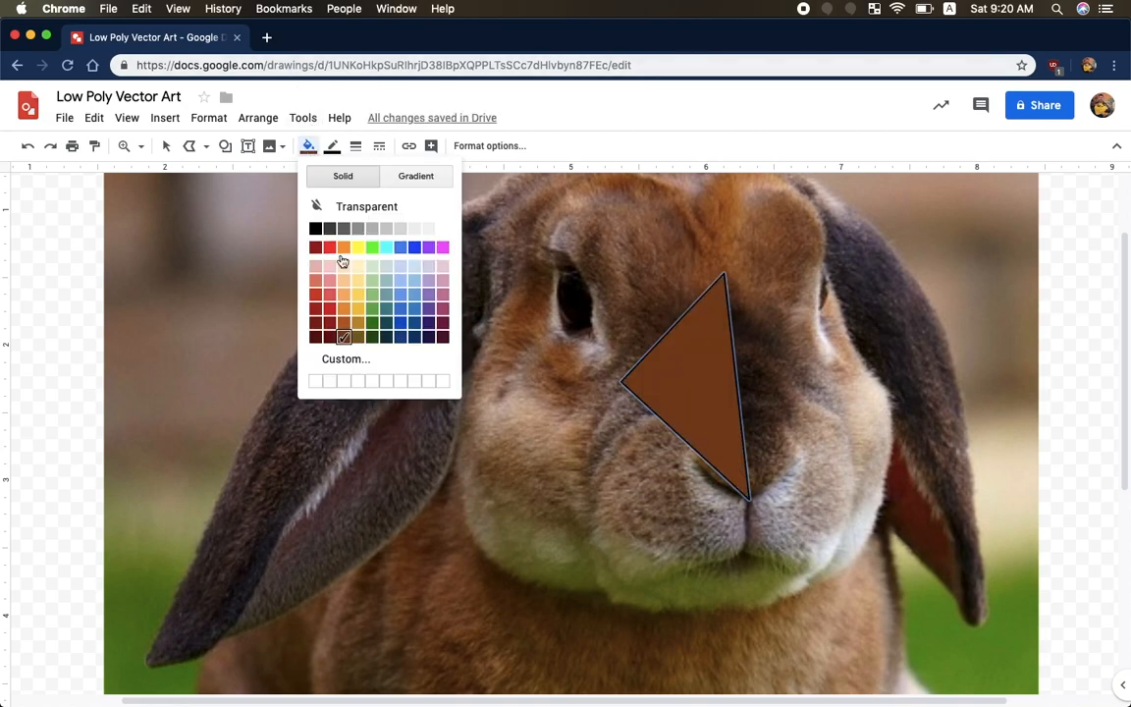
{"action": "left_click", "coordinate": [356, 363]}
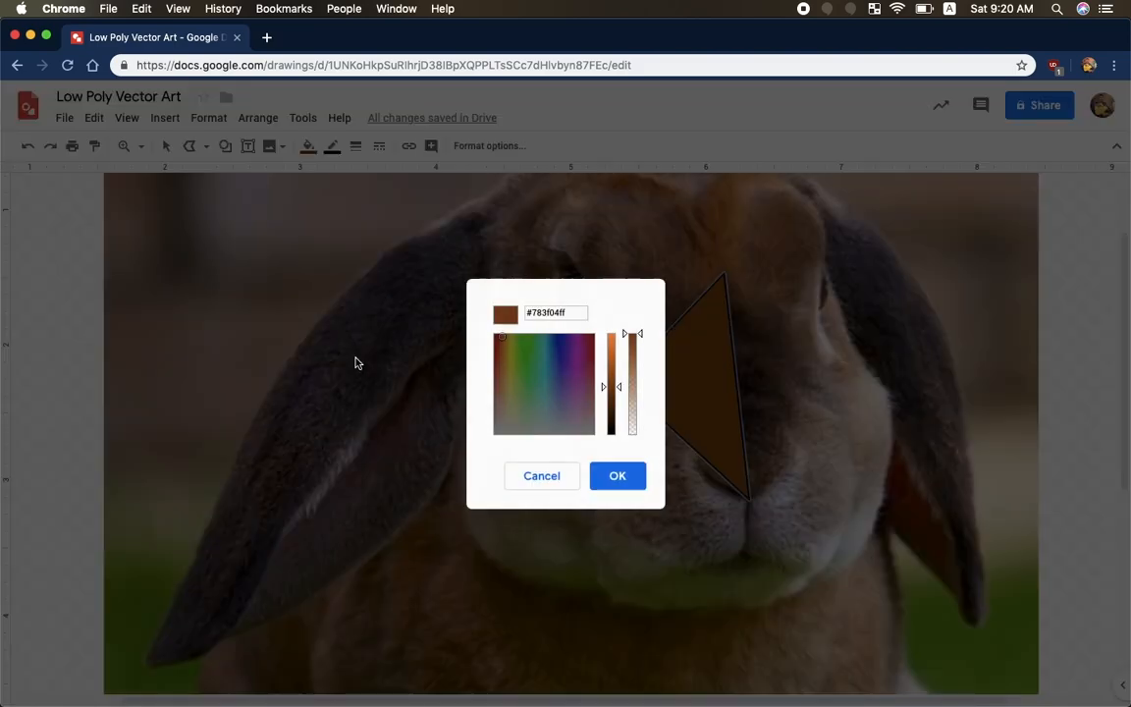
{"action": "left_click_drag", "start_coordinate": [616, 389], "coordinate": [615, 408]}
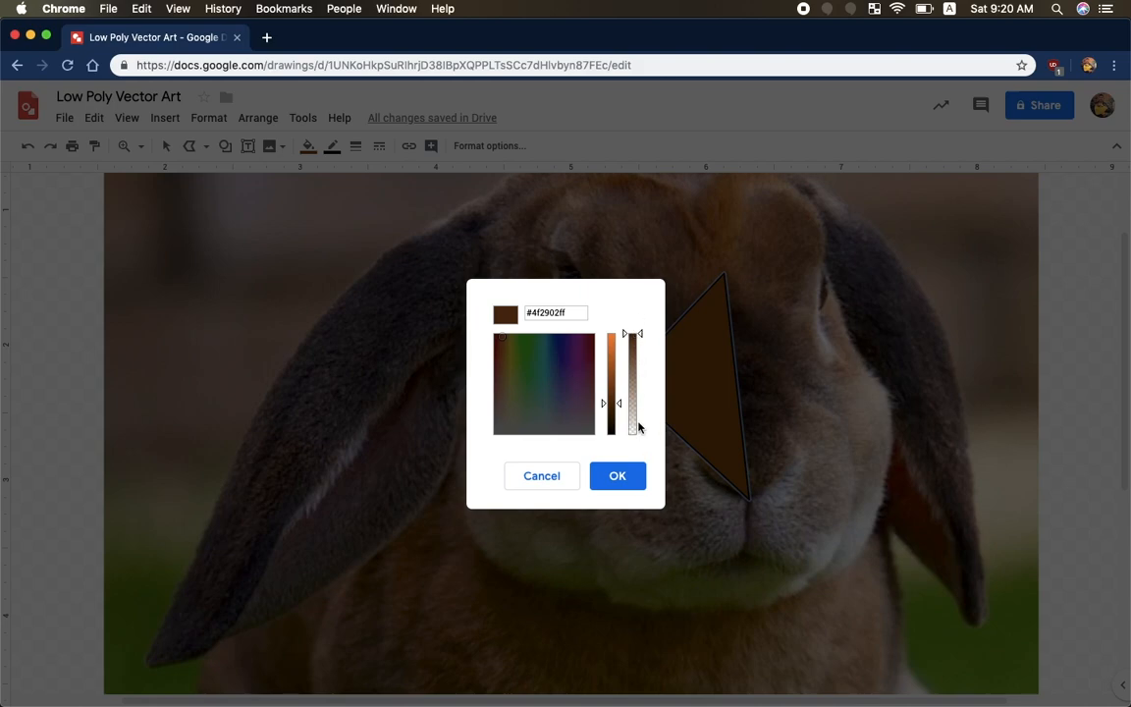
{"action": "left_click", "coordinate": [615, 475]}
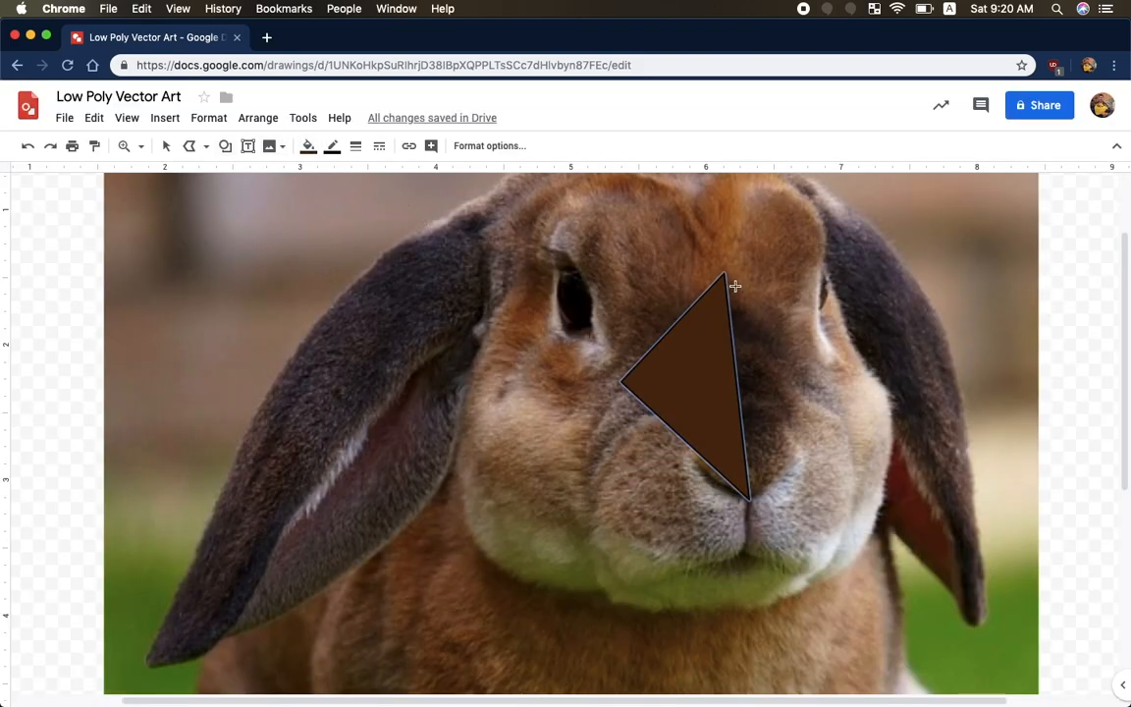
Draw a closed polyline triangle from the nose tip to the inner corner of the partly hidden eye and the forehead vertex
{"action": "left_click", "coordinate": [750, 501]}
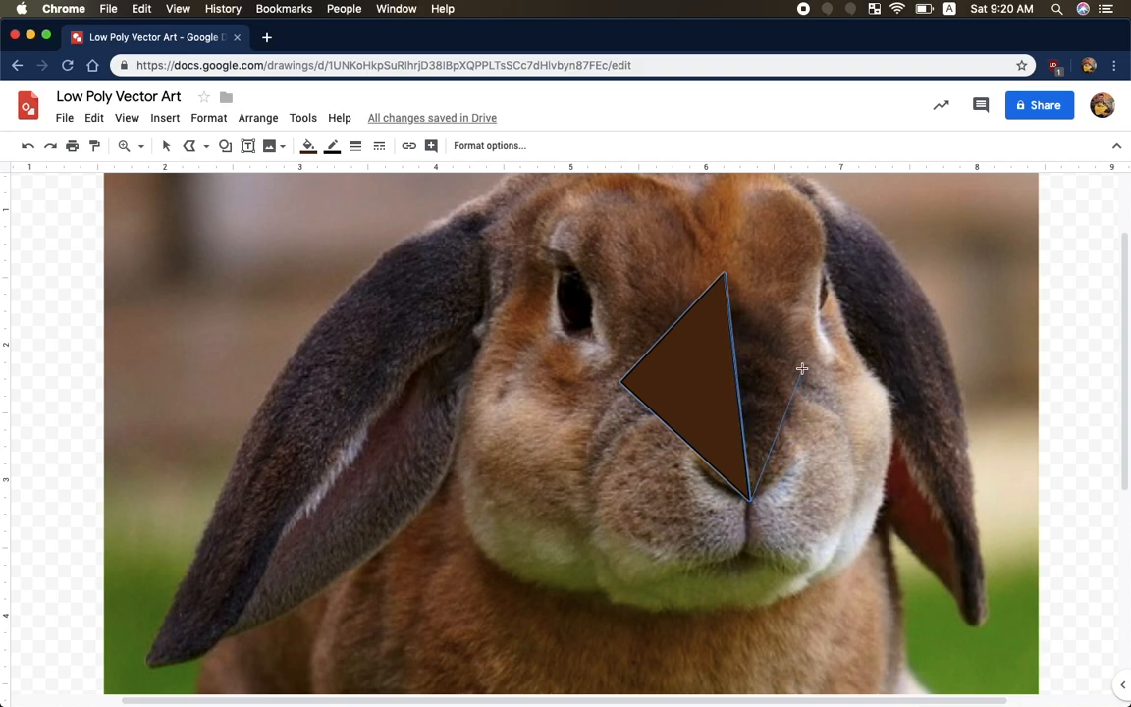
{"action": "left_click", "coordinate": [804, 357]}
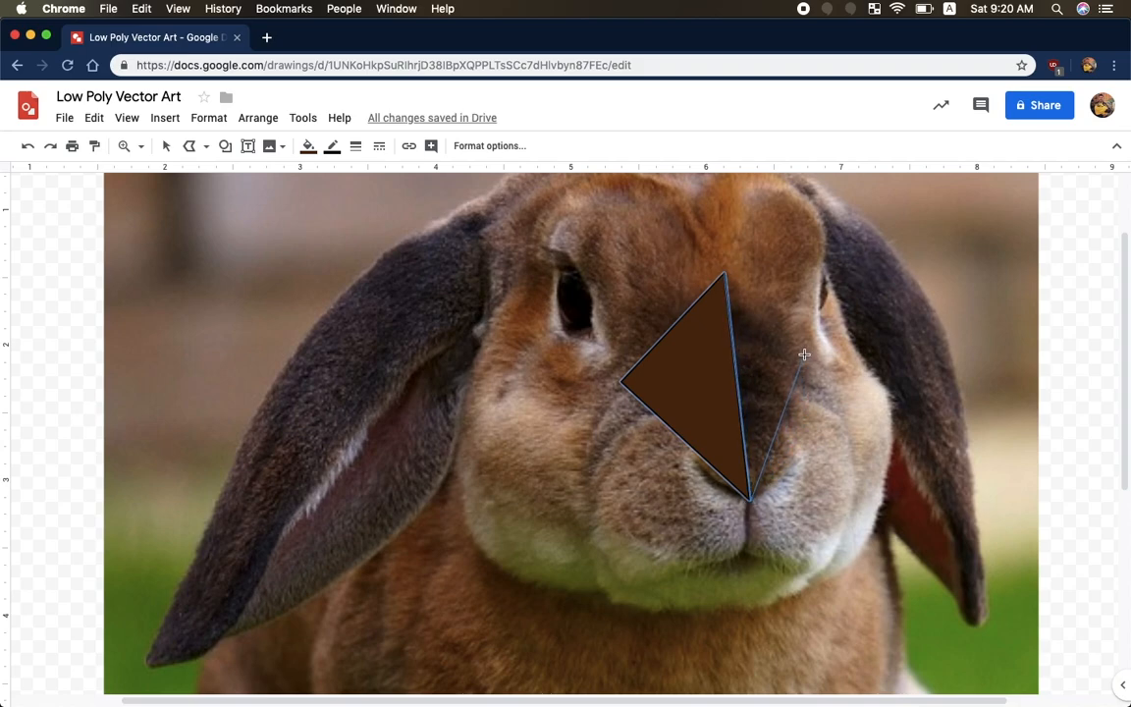
{"action": "double_click", "coordinate": [724, 273]}
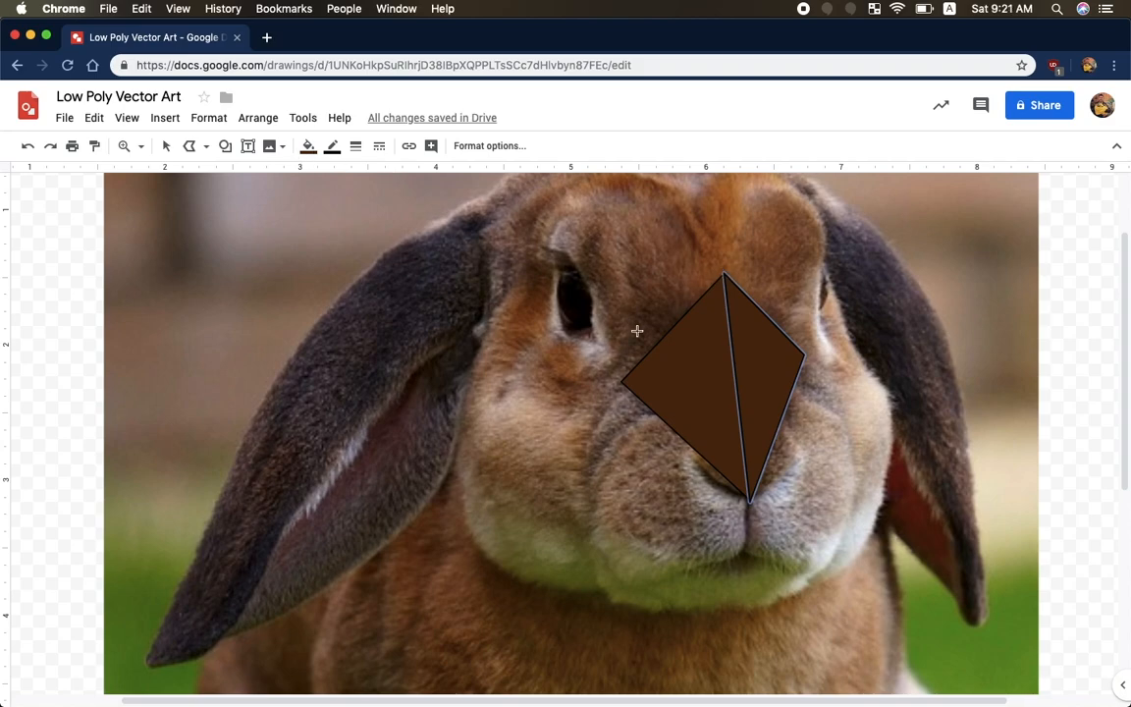
Fill the new nose triangle with a custom brown slightly lighter than the adjoining nose triangle
{"action": "left_click", "coordinate": [308, 145]}
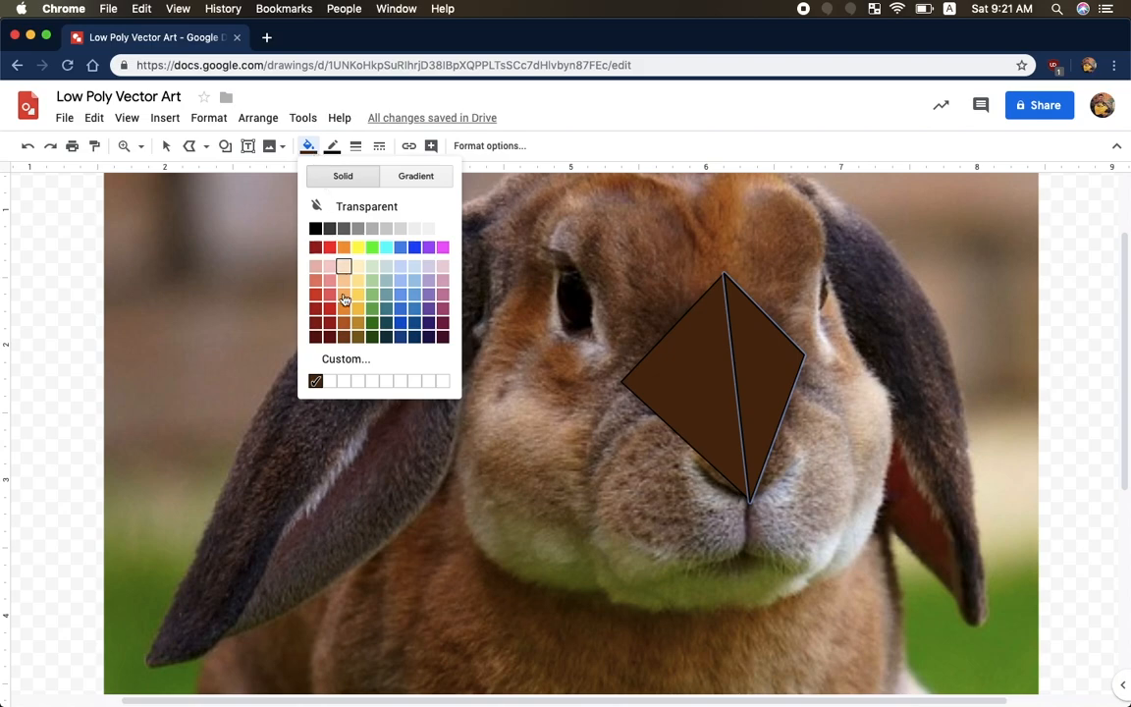
{"action": "left_click", "coordinate": [344, 358]}
{"action": "left_click", "coordinate": [614, 404]}
{"action": "left_click_drag", "start_coordinate": [618, 403], "coordinate": [618, 402]}
{"action": "left_click", "coordinate": [618, 475]}
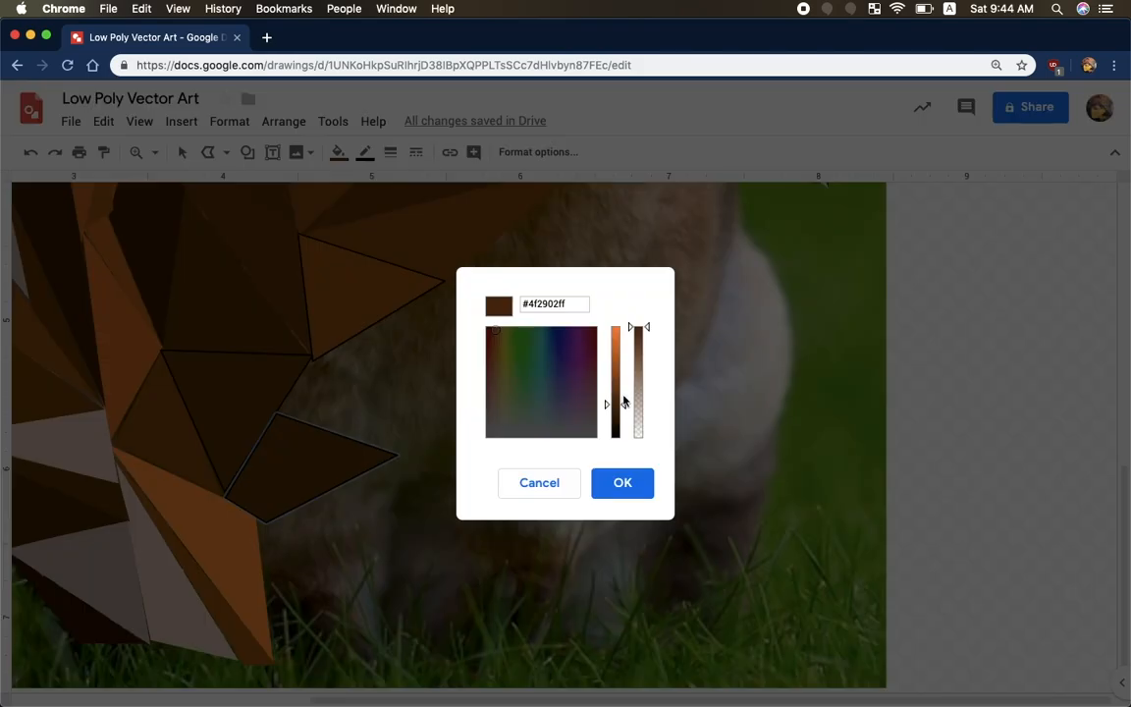
Fill triangles on the rabbit's lower body with the custom dark brown #4f2902ff and the second saved custom brown
{"action": "left_click", "coordinate": [623, 483]}
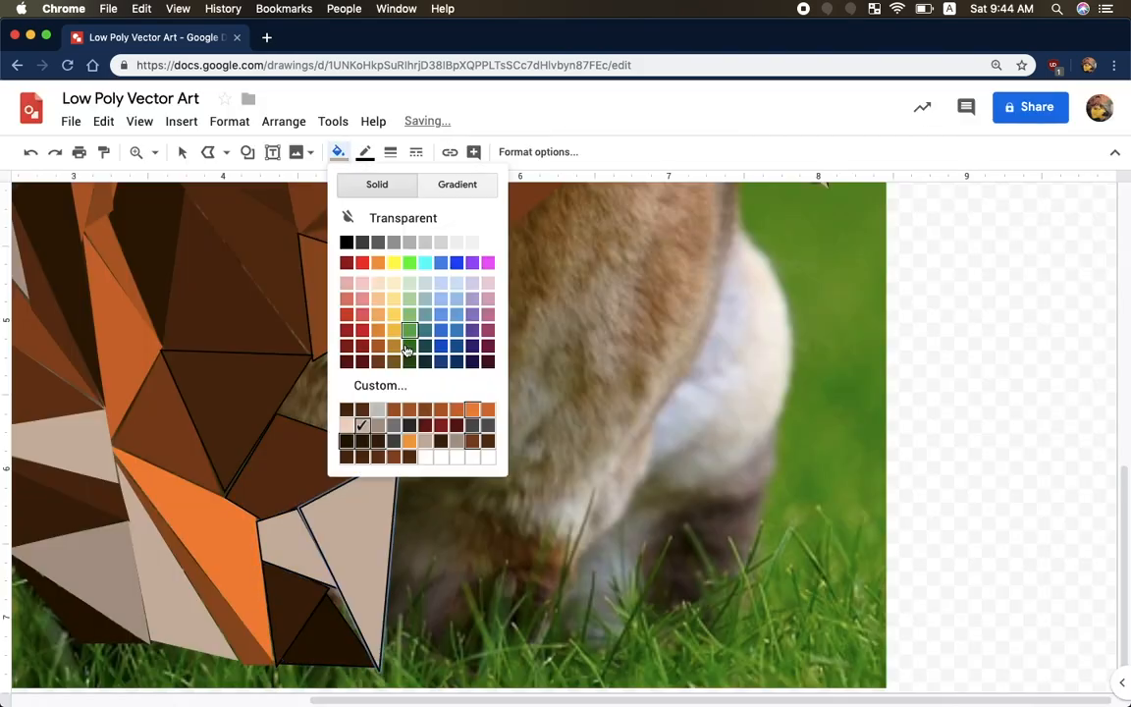
{"action": "scroll", "coordinate": [589, 441], "scroll_direction": "up", "scroll_amount": 1}
{"action": "left_click", "coordinate": [339, 152]}
{"action": "left_click", "coordinate": [365, 414]}
{"action": "scroll", "coordinate": [549, 422], "scroll_direction": "up", "scroll_amount": 1}
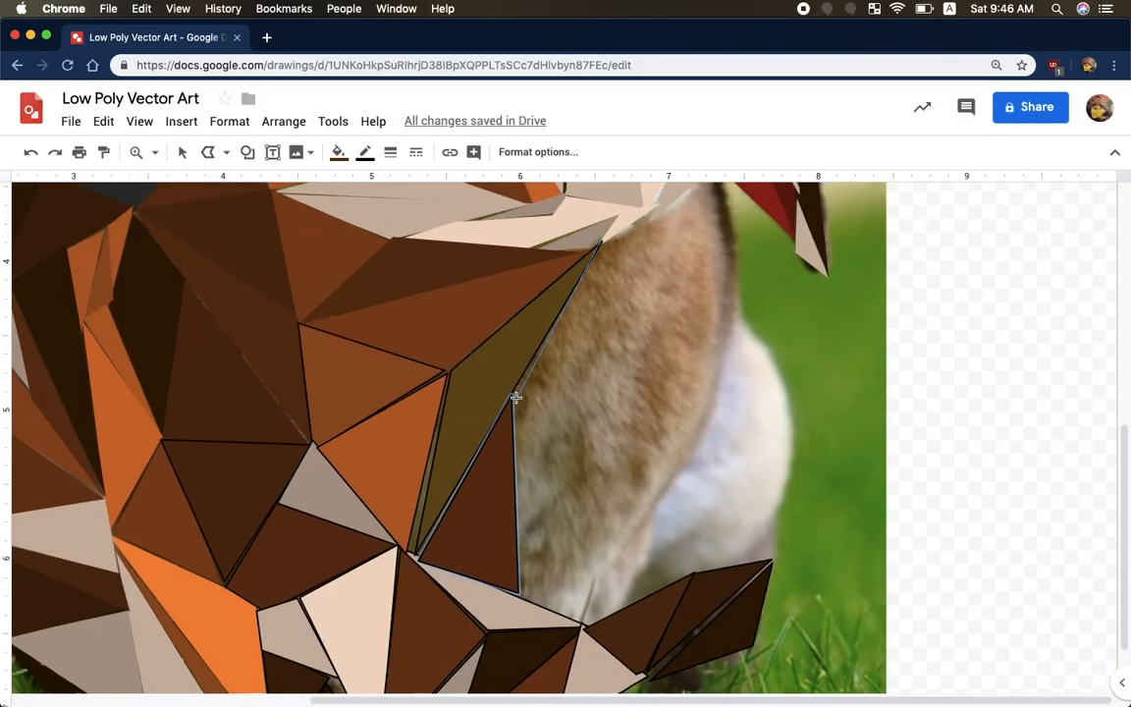
Trace the rabbit's hind thigh with adjoining closed polyline triangles filled in beige and taupe
{"action": "scroll", "coordinate": [589, 422], "scroll_direction": "up", "scroll_amount": 2}
{"action": "scroll", "coordinate": [589, 422], "scroll_direction": "down", "scroll_amount": 3}
{"action": "left_click", "coordinate": [339, 152]}
{"action": "left_click", "coordinate": [518, 522]}
{"action": "left_click", "coordinate": [583, 554]}
{"action": "left_click", "coordinate": [660, 444]}
{"action": "left_click", "coordinate": [519, 522]}
{"action": "left_click", "coordinate": [512, 324]}
{"action": "left_click", "coordinate": [656, 442]}
{"action": "left_click", "coordinate": [629, 231]}
{"action": "scroll", "coordinate": [485, 381], "scroll_direction": "up", "scroll_amount": 1}
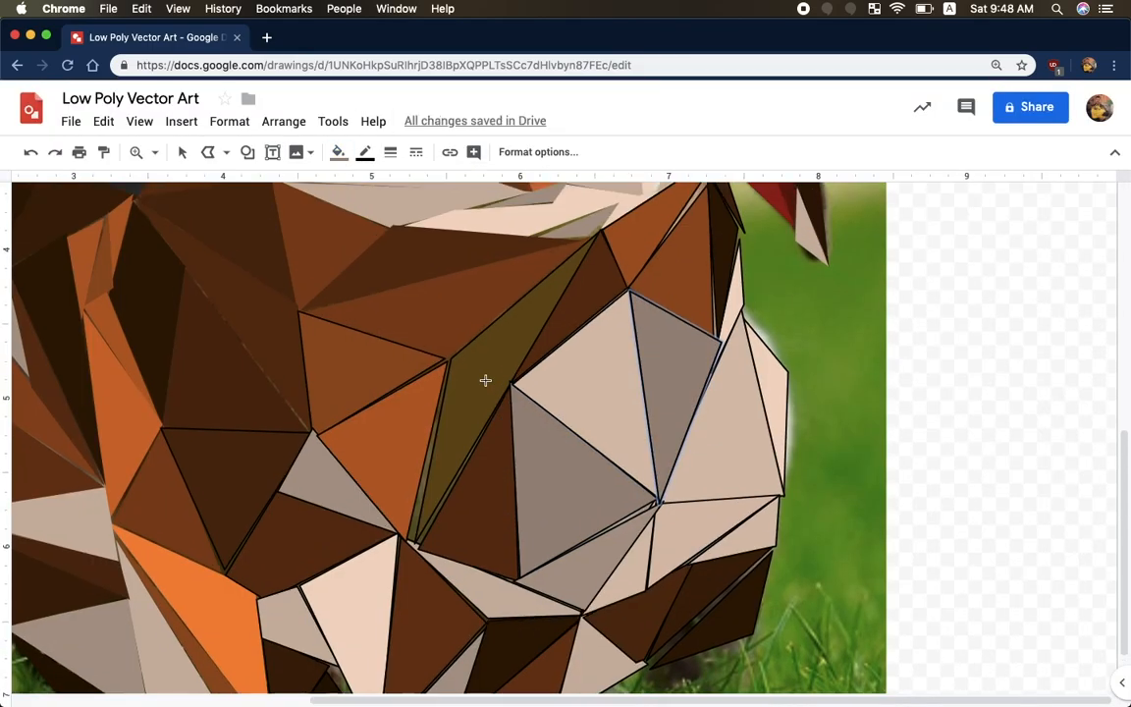
Select the whole artwork together with the photo and make all border lines transparent
{"action": "scroll", "coordinate": [485, 381], "scroll_direction": "down", "scroll_amount": 3}
{"action": "scroll", "coordinate": [485, 381], "scroll_direction": "up", "scroll_amount": 3}
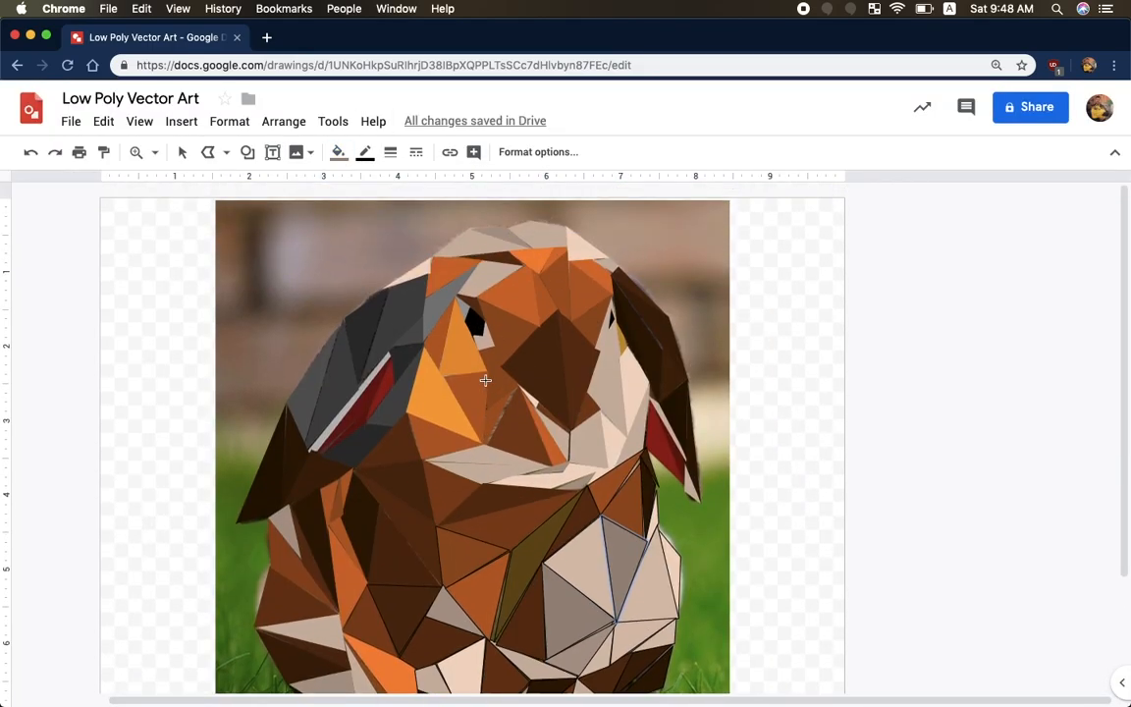
{"action": "key", "text": "super+alt+minus"}
{"action": "left_click", "coordinate": [183, 152]}
{"action": "left_click_drag", "start_coordinate": [365, 287], "coordinate": [705, 598]}
{"action": "left_click", "coordinate": [339, 152]}
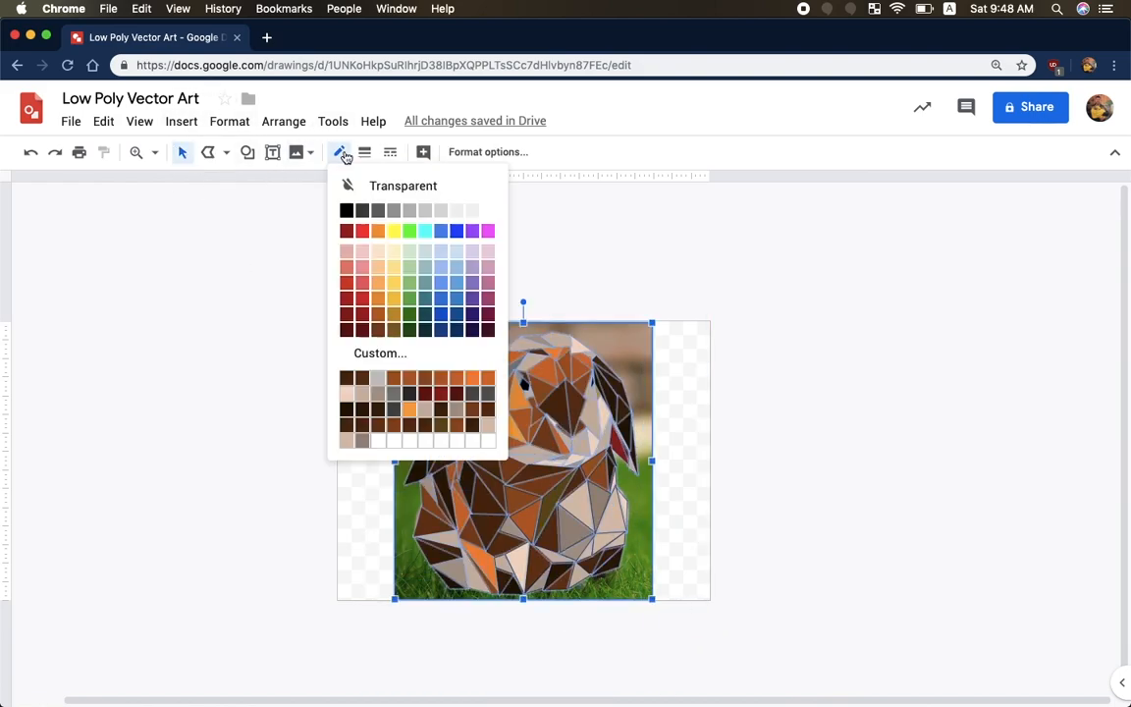
{"action": "left_click", "coordinate": [358, 181]}
Delete the reference photo from behind the low-poly rabbit
{"action": "left_click", "coordinate": [530, 291]}
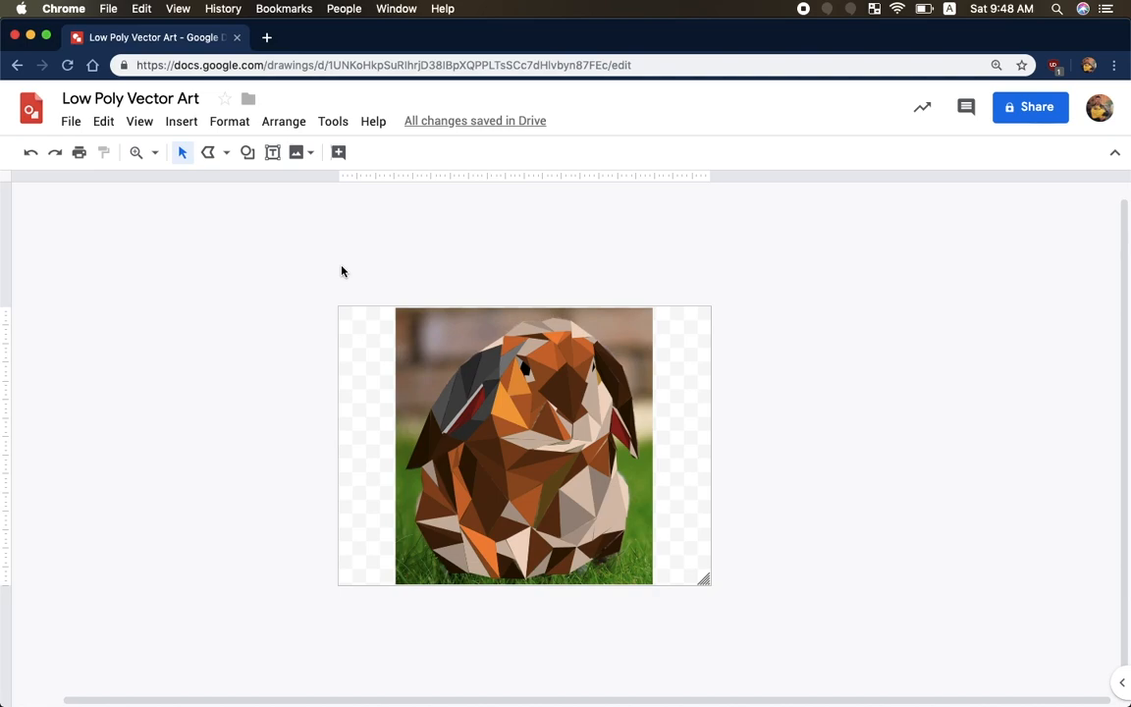
{"action": "left_click", "coordinate": [420, 361]}
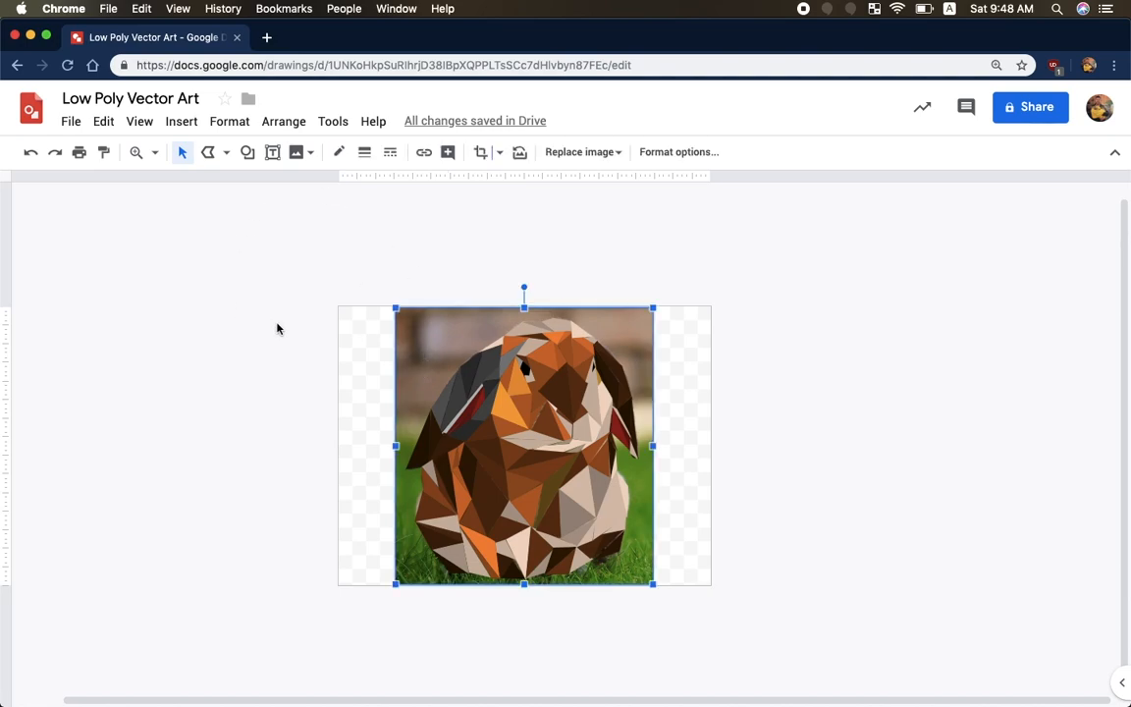
{"action": "key", "text": "Delete"}
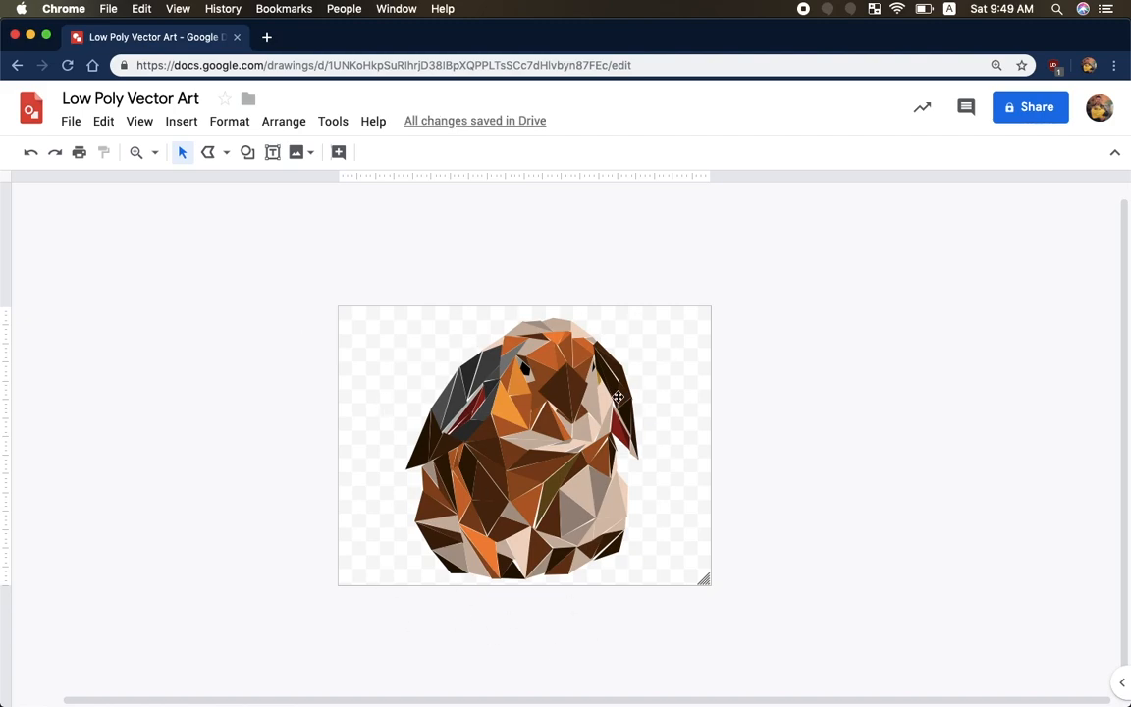
Set the canvas background to the preset dark orange radial gradient
{"action": "right_click", "coordinate": [391, 342]}
{"action": "mouse_move", "coordinate": [442, 514]}
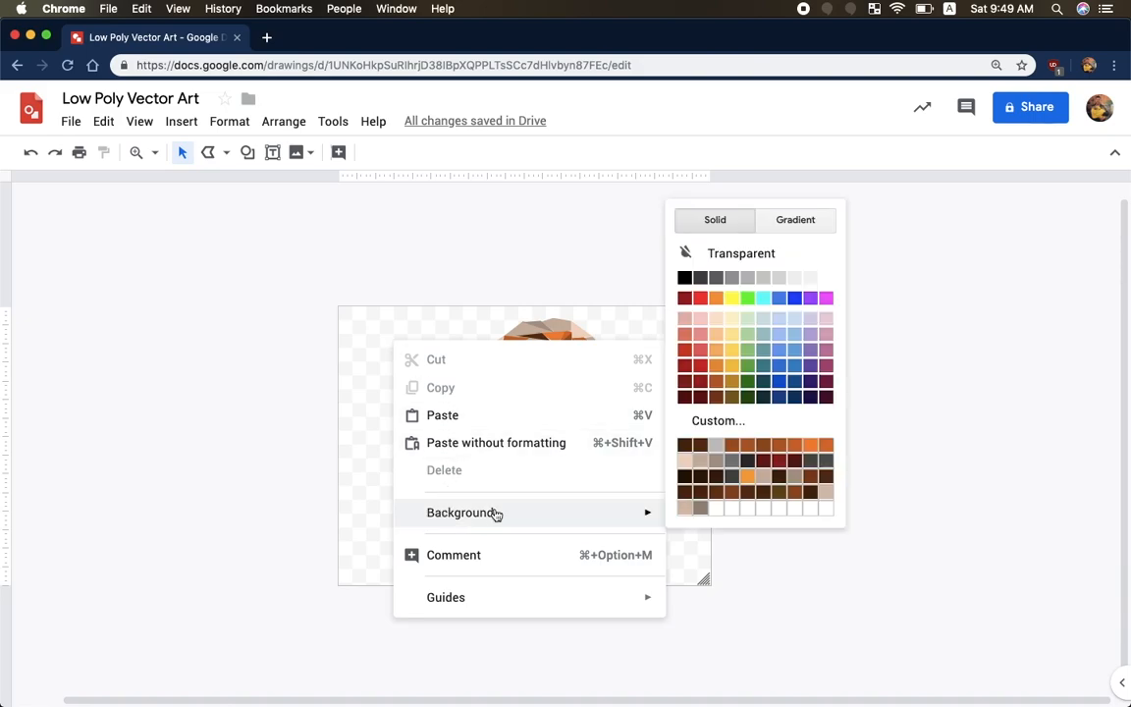
{"action": "left_click", "coordinate": [792, 218]}
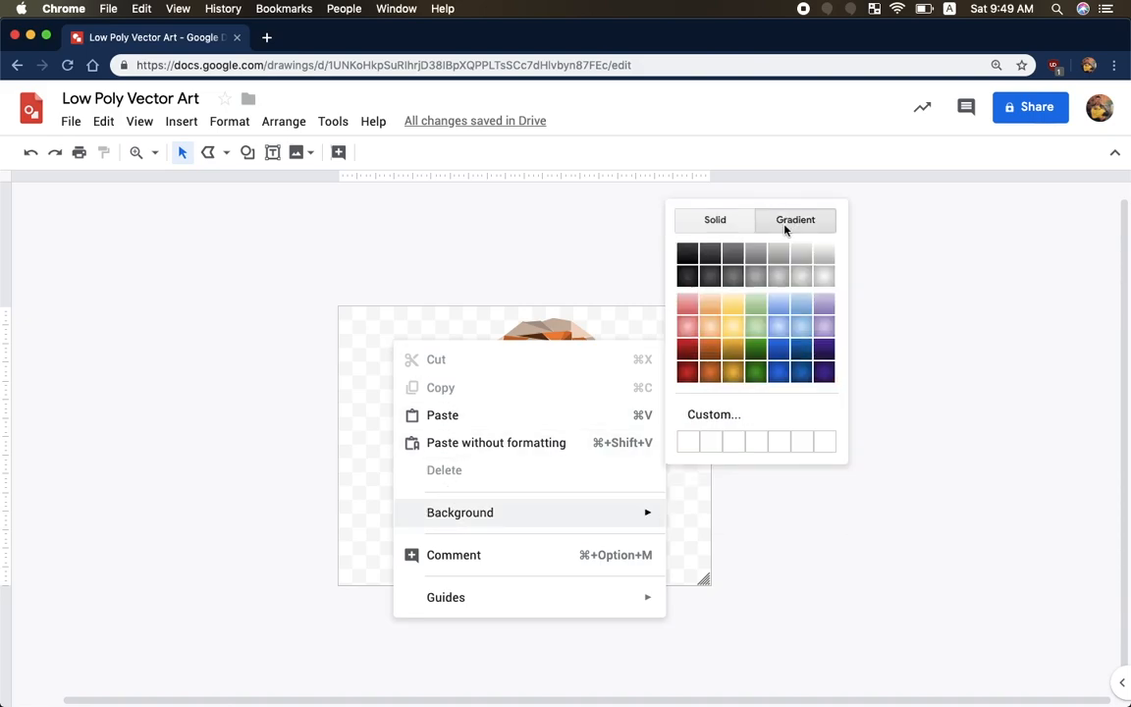
{"action": "left_click", "coordinate": [709, 372]}
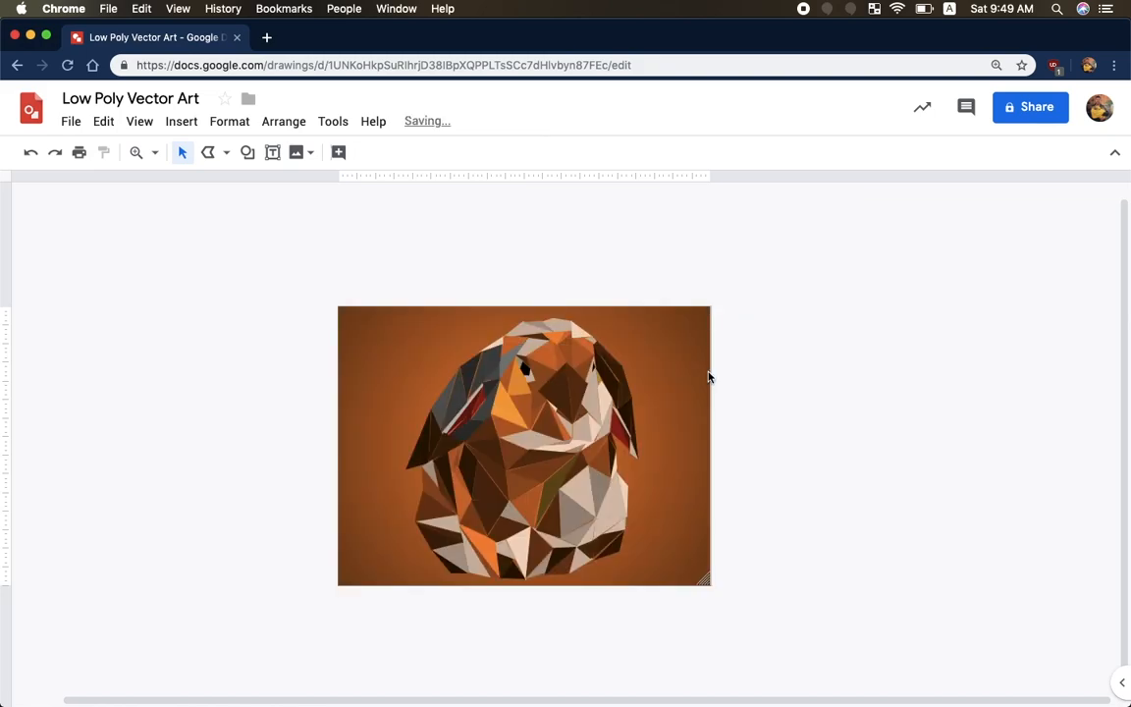
{"action": "left_click", "coordinate": [518, 424]}
{"action": "left_click", "coordinate": [417, 366]}
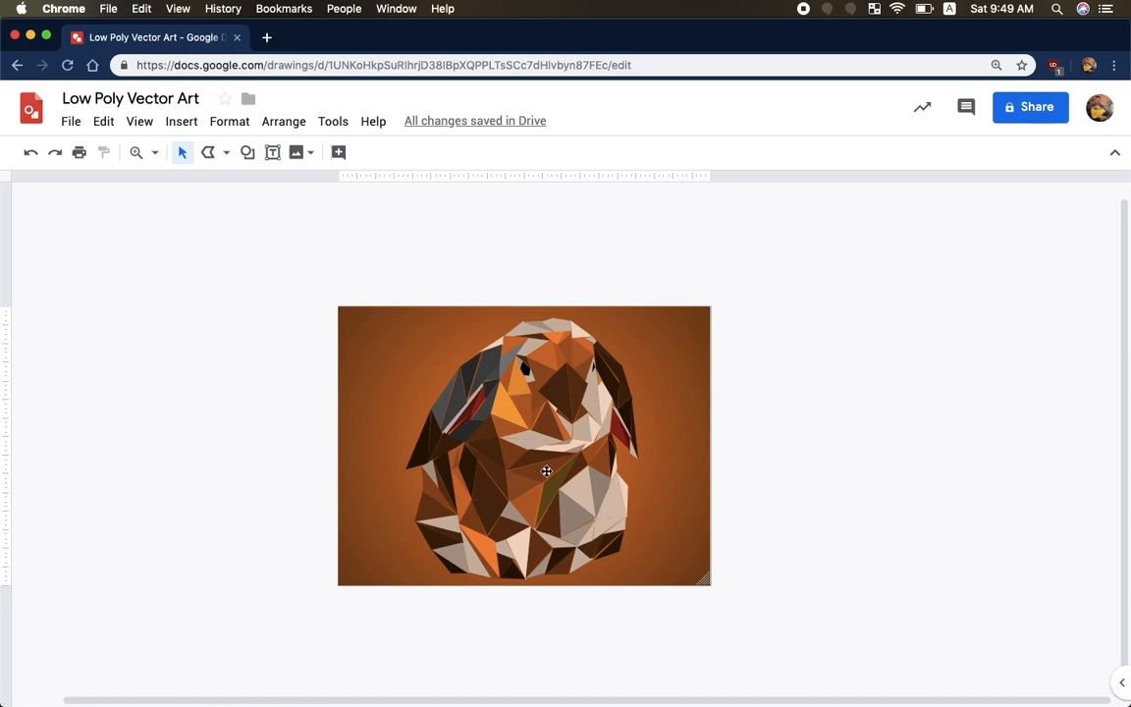
Move the top and lower vertices of the darkest grey triangle on the grey ear outward to close the gaps beside it
{"action": "scroll", "coordinate": [522, 469], "scroll_direction": "up", "scroll_amount": 2}
{"action": "scroll", "coordinate": [528, 469], "scroll_direction": "down", "scroll_amount": 2}
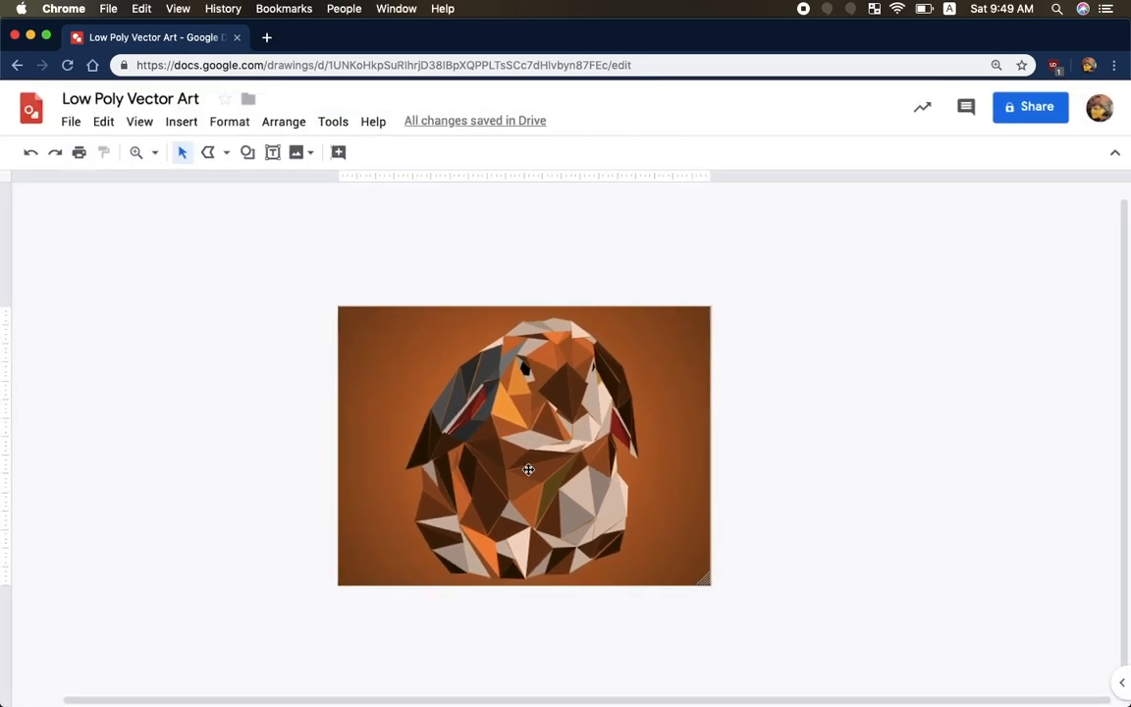
{"action": "key", "text": "super+alt+plus"}
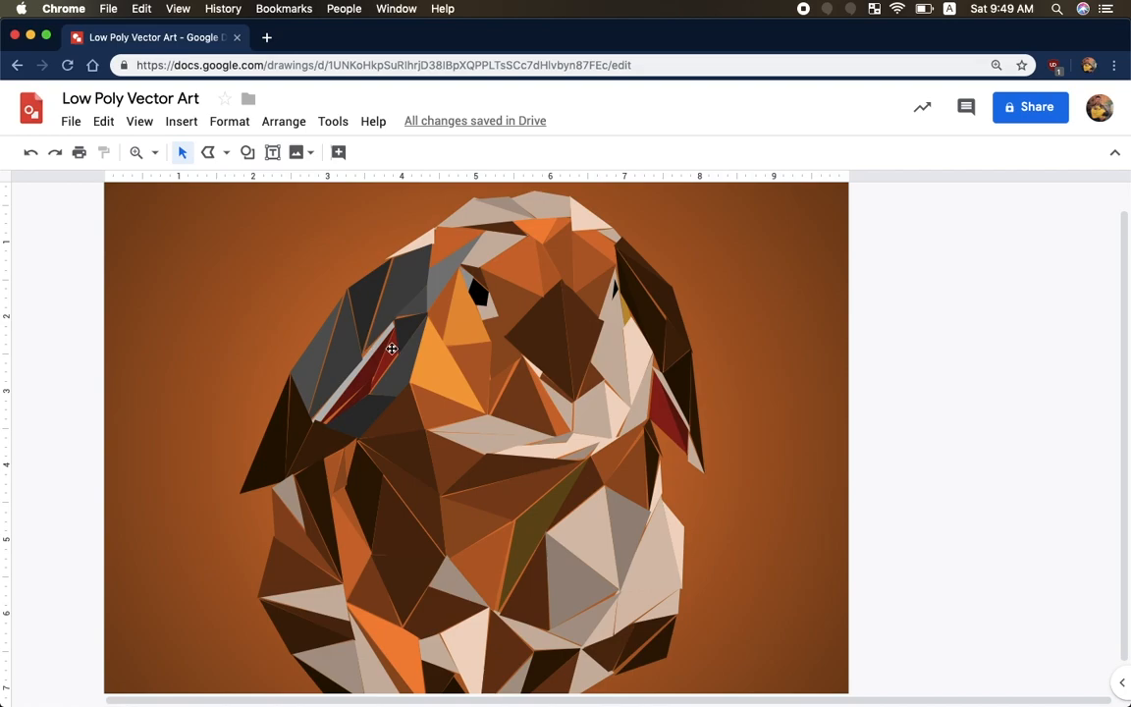
{"action": "key", "text": "super+alt+plus"}
{"action": "scroll", "coordinate": [253, 269], "scroll_direction": "left", "scroll_amount": 2}
{"action": "scroll", "coordinate": [251, 268], "scroll_direction": "up", "scroll_amount": 3}
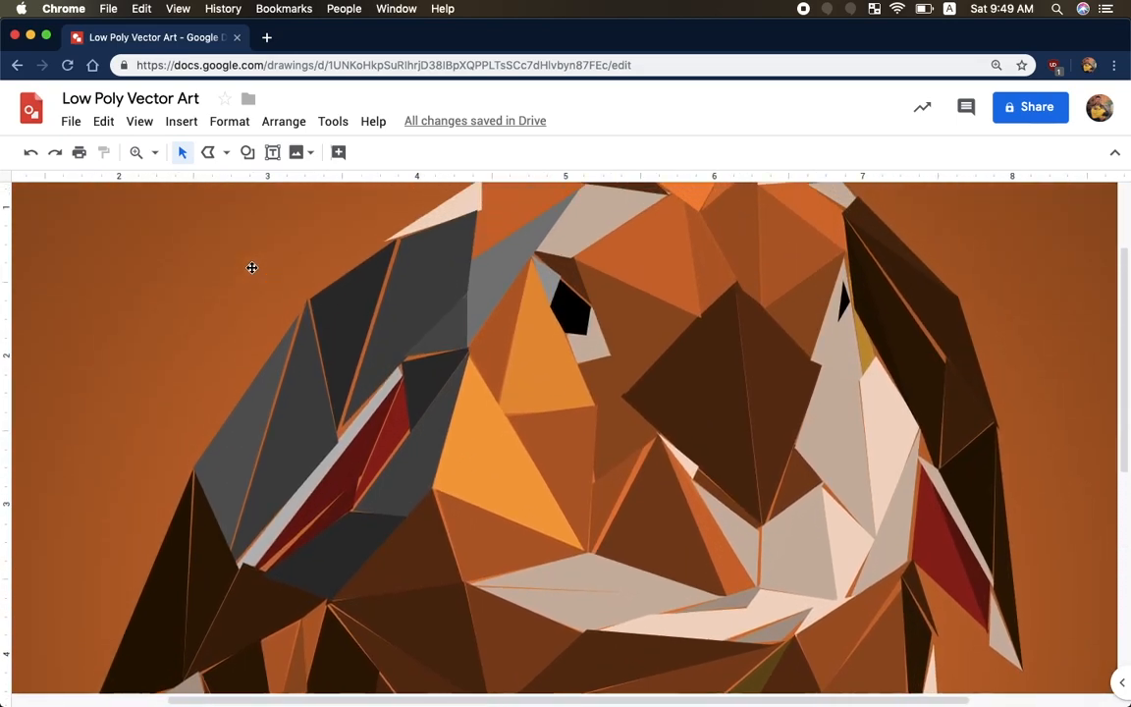
{"action": "scroll", "coordinate": [410, 299], "scroll_direction": "down", "scroll_amount": 1}
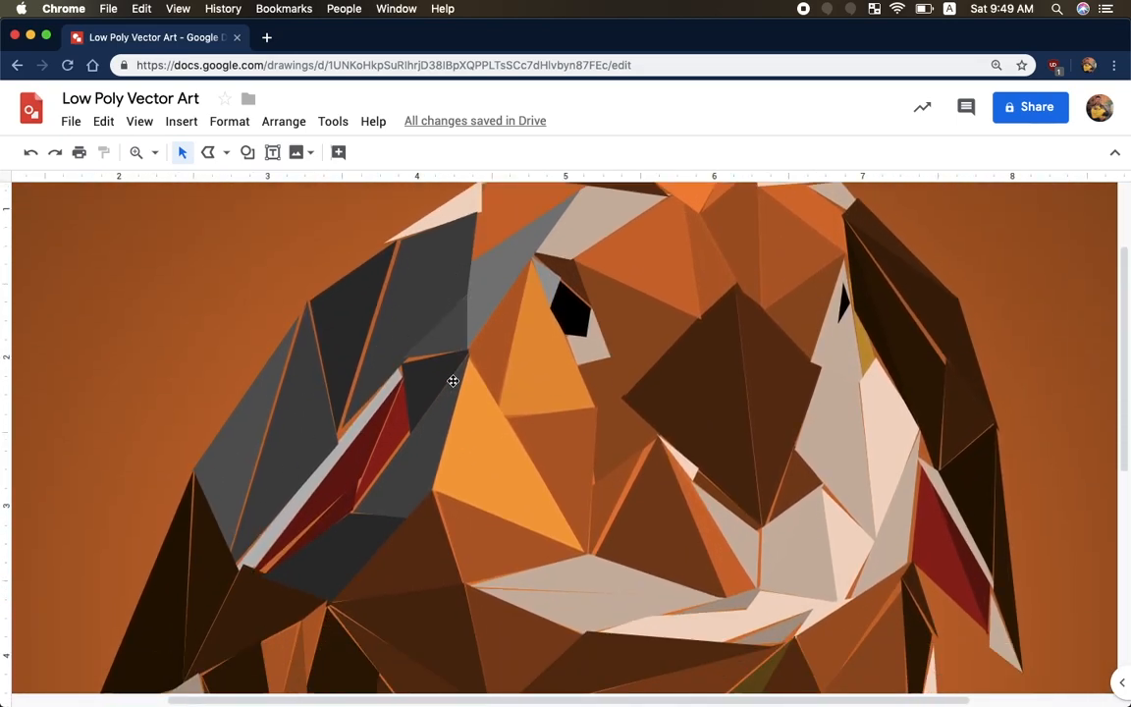
{"action": "scroll", "coordinate": [331, 337], "scroll_direction": "up", "scroll_amount": 3}
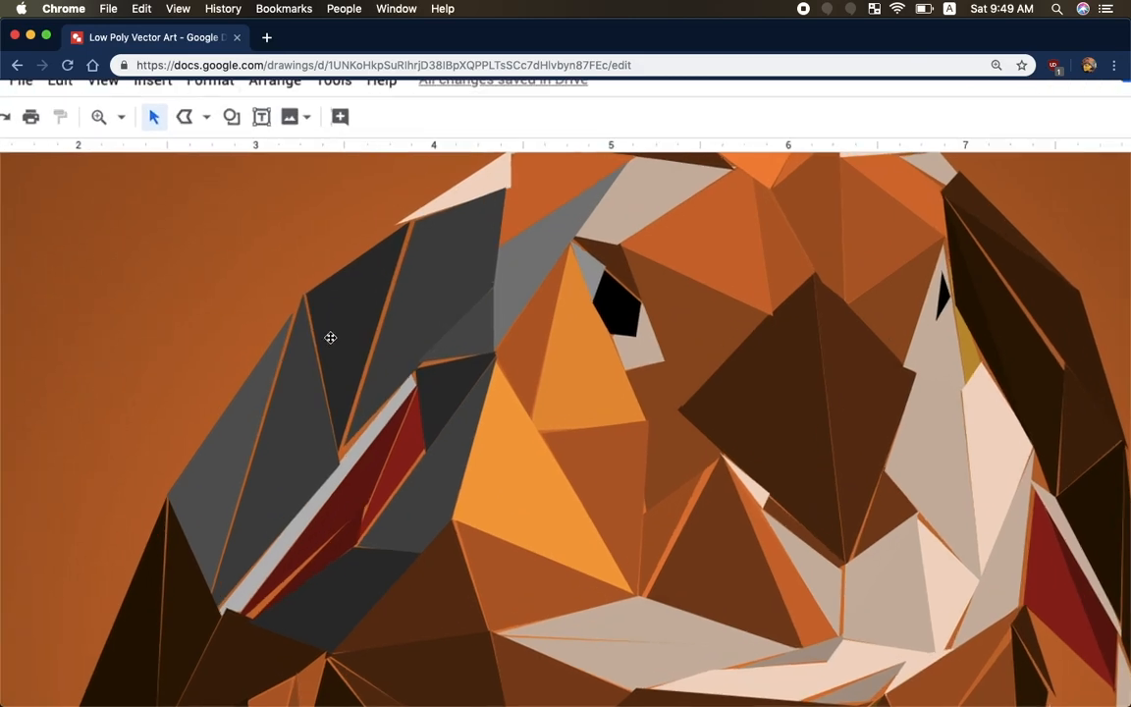
{"action": "scroll", "coordinate": [331, 337], "scroll_direction": "left", "scroll_amount": 1}
{"action": "left_click", "coordinate": [398, 294]}
{"action": "double_click", "coordinate": [398, 294]}
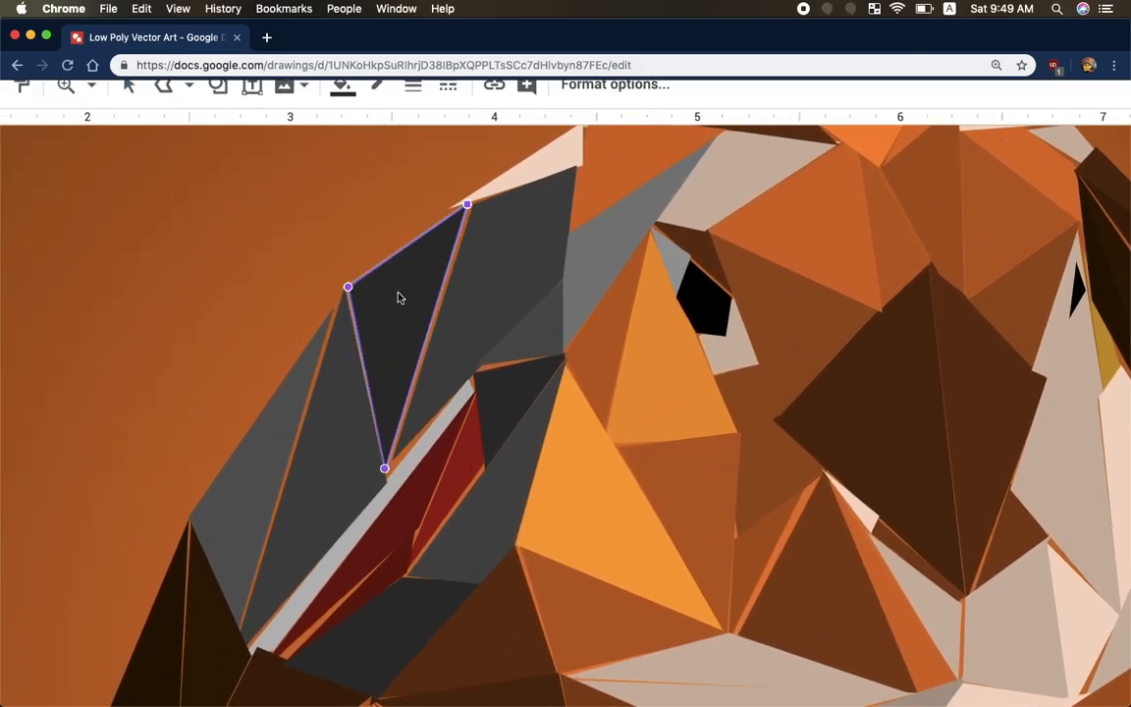
{"action": "left_click_drag", "start_coordinate": [467, 203], "coordinate": [473, 197]}
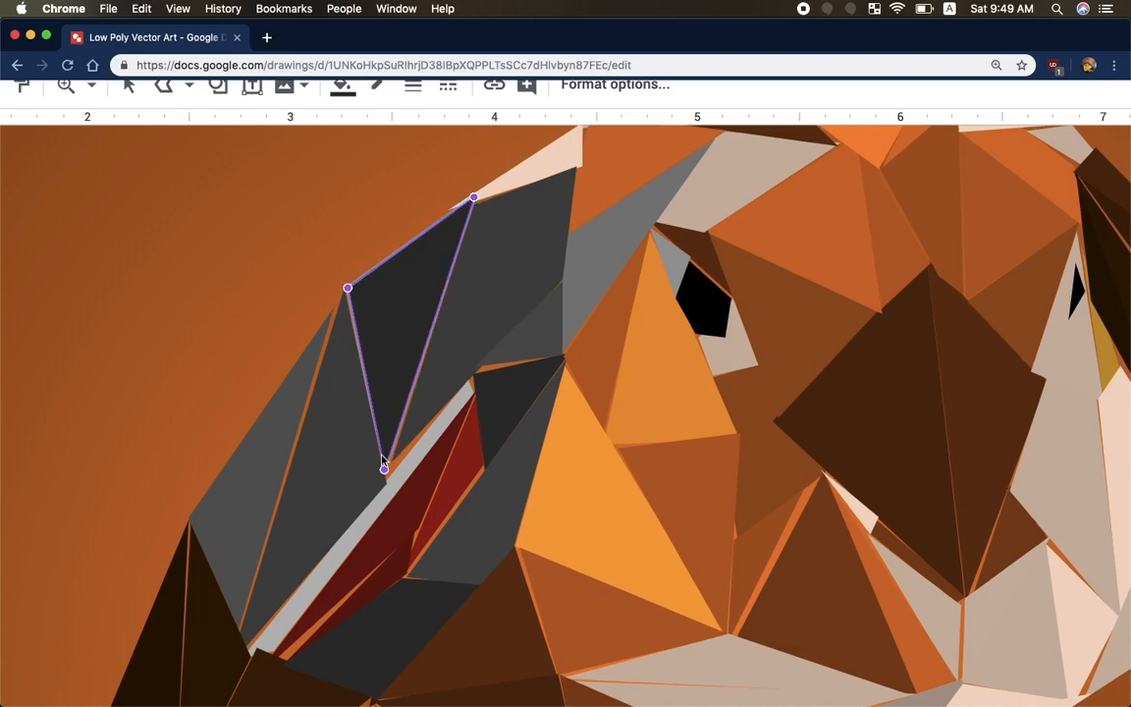
{"action": "left_click_drag", "start_coordinate": [384, 469], "coordinate": [387, 490]}
Move the top vertex of the outermost lighter grey ear triangle up to the corner shared by the neighbouring grey triangles
{"action": "double_click", "coordinate": [338, 358]}
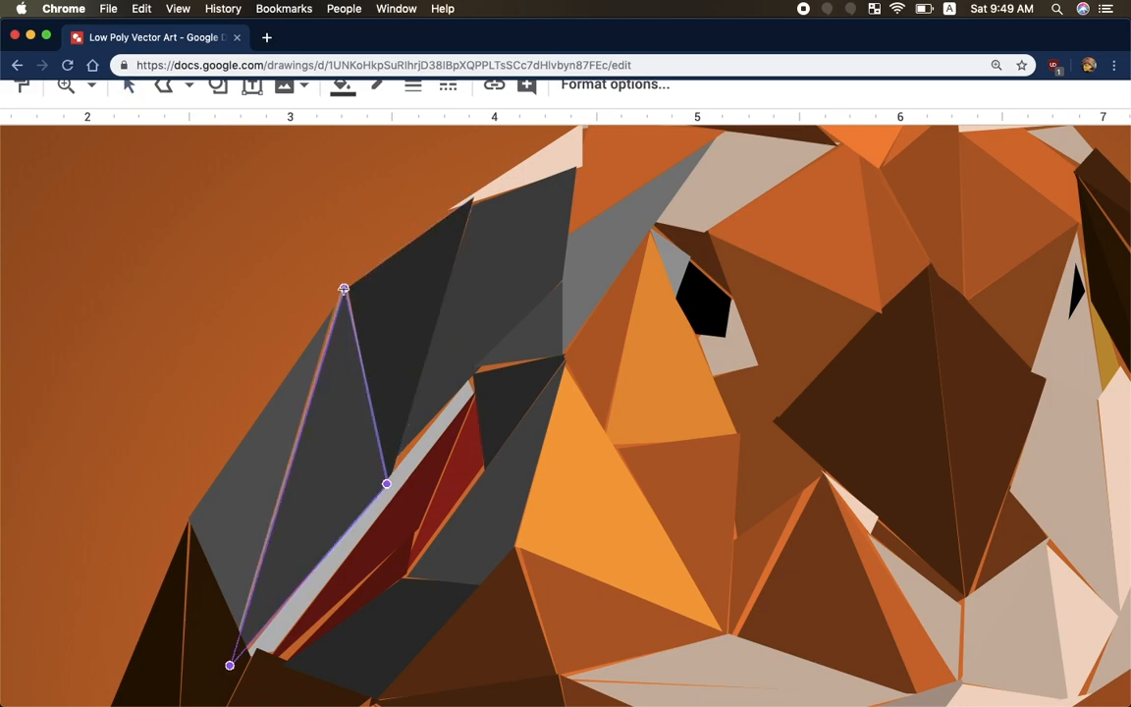
{"action": "double_click", "coordinate": [298, 392]}
{"action": "left_click_drag", "start_coordinate": [333, 307], "coordinate": [346, 285]}
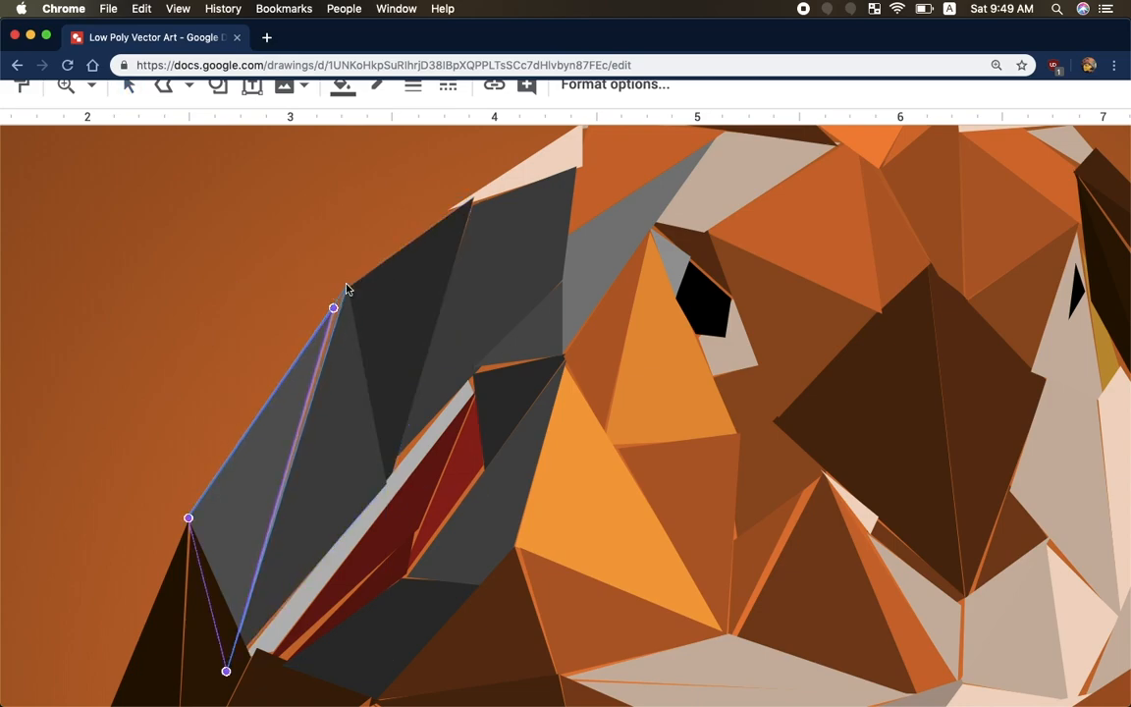
Move the lower vertex of the large grey ear polygon down to meet the light grey strip along the inner ear
{"action": "scroll", "coordinate": [312, 451], "scroll_direction": "down", "scroll_amount": 3}
{"action": "double_click", "coordinate": [428, 290]}
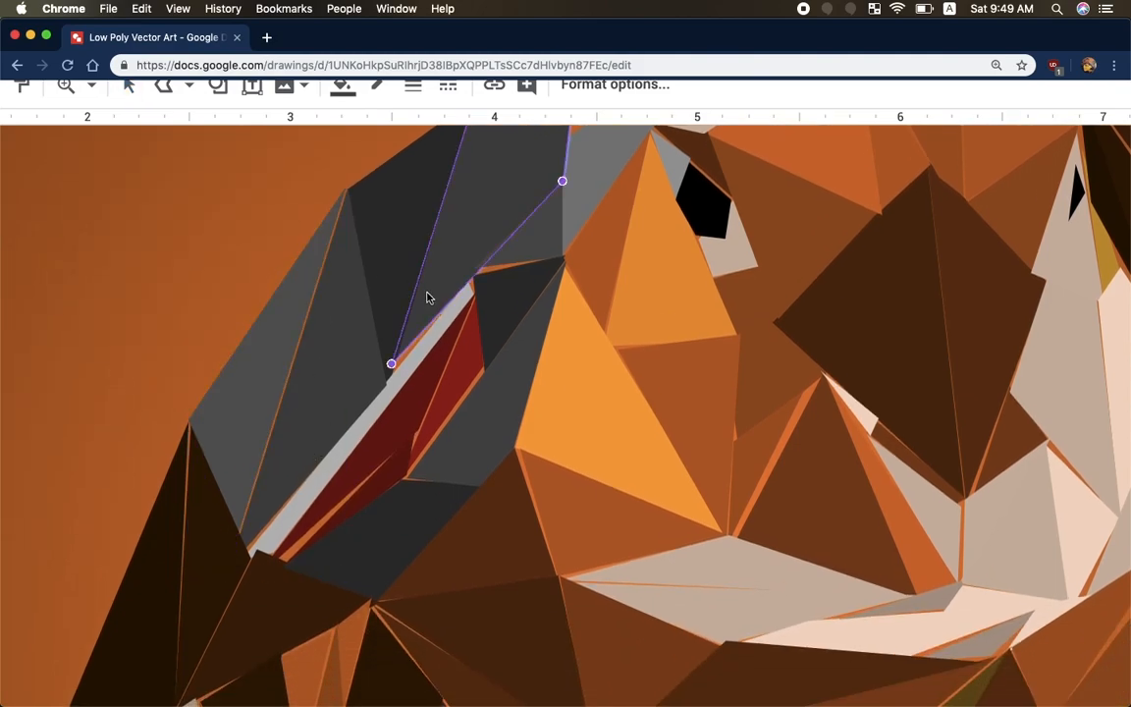
{"action": "left_click_drag", "start_coordinate": [393, 366], "coordinate": [386, 383]}
Adjust the vertices of the dark grey and red triangles inside the grey ear to close the gaps between them
{"action": "double_click", "coordinate": [487, 307]}
{"action": "scroll", "coordinate": [469, 348], "scroll_direction": "down", "scroll_amount": 2}
{"action": "left_click_drag", "start_coordinate": [473, 279], "coordinate": [485, 306]}
{"action": "double_click", "coordinate": [464, 320]}
{"action": "left_click_drag", "start_coordinate": [398, 422], "coordinate": [403, 425]}
{"action": "double_click", "coordinate": [398, 401]}
{"action": "mouse_move", "coordinate": [414, 367]}
{"action": "left_mouse_down"}
{"action": "mouse_move", "coordinate": [429, 350]}
{"action": "mouse_move", "coordinate": [429, 362]}
{"action": "left_mouse_up"}
Adjust the vertex at the lower end of the inner ear to close the gap beside the light grey strip
{"action": "double_click", "coordinate": [274, 477]}
{"action": "double_click", "coordinate": [301, 466]}
{"action": "left_click_drag", "start_coordinate": [251, 518], "coordinate": [276, 501]}
{"action": "double_click", "coordinate": [267, 482]}
{"action": "scroll", "coordinate": [182, 481], "scroll_direction": "down", "scroll_amount": 5}
{"action": "left_click", "coordinate": [135, 342]}
Recolour the olive green triangle on the rabbit's chest with the saved near-black custom brown
{"action": "key", "text": "super+alt+minus"}
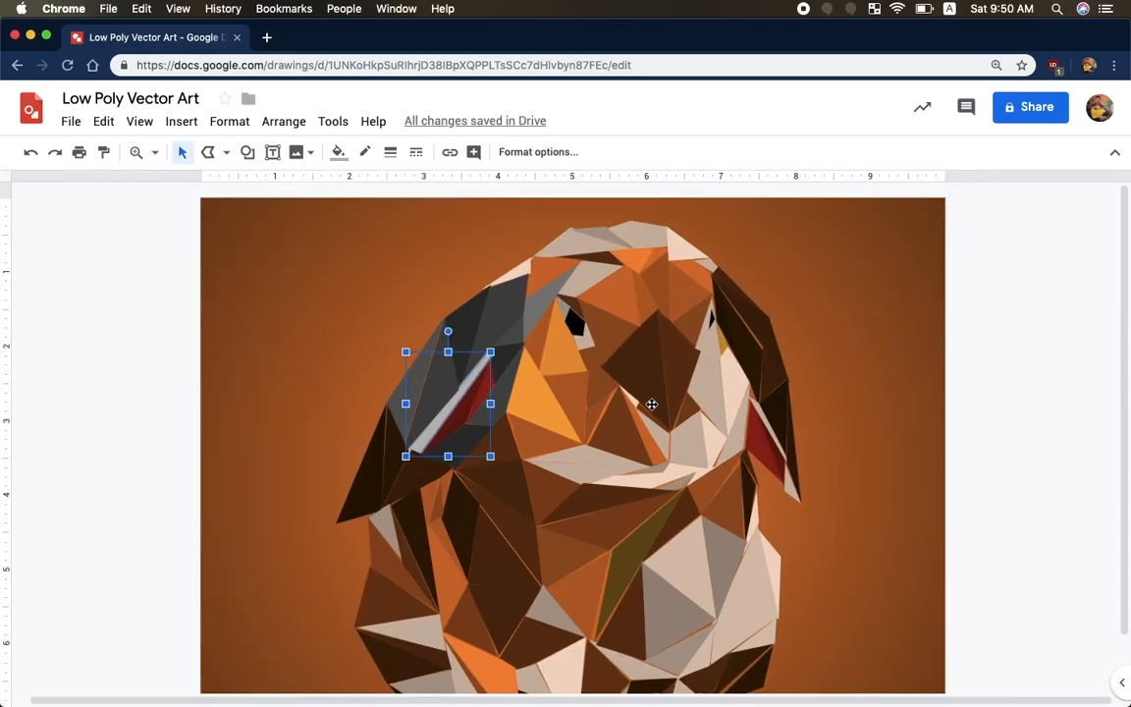
{"action": "scroll", "coordinate": [651, 408], "scroll_direction": "down", "scroll_amount": 3}
{"action": "left_click", "coordinate": [620, 500]}
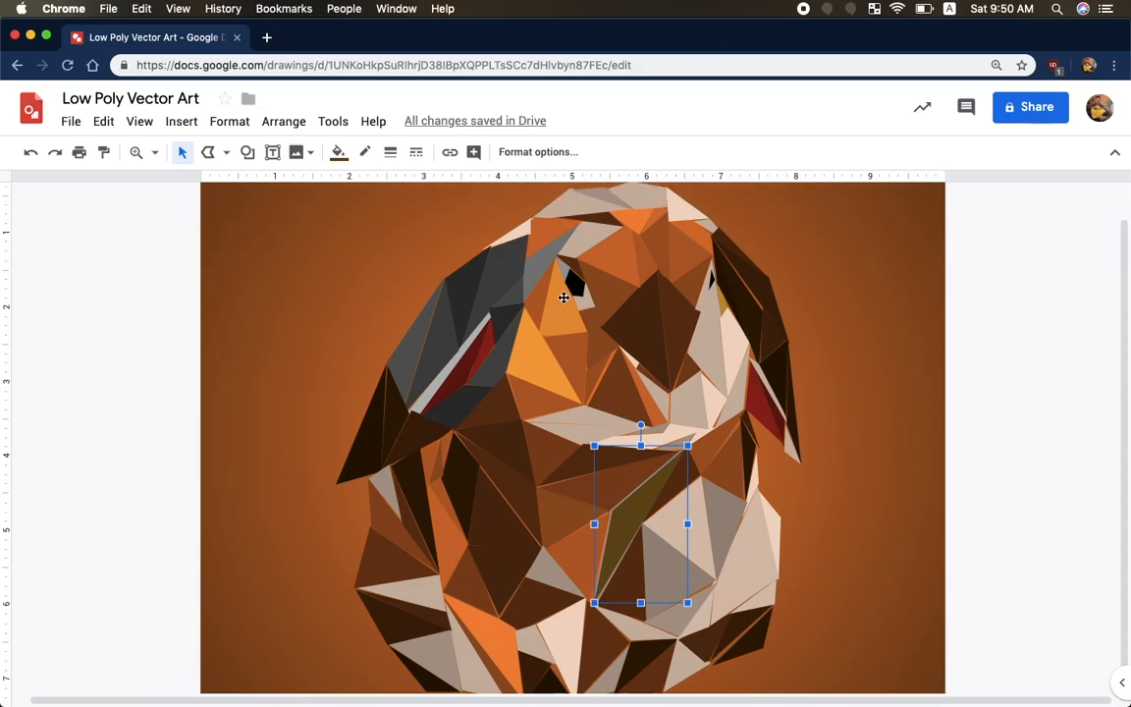
{"action": "left_click", "coordinate": [349, 155]}
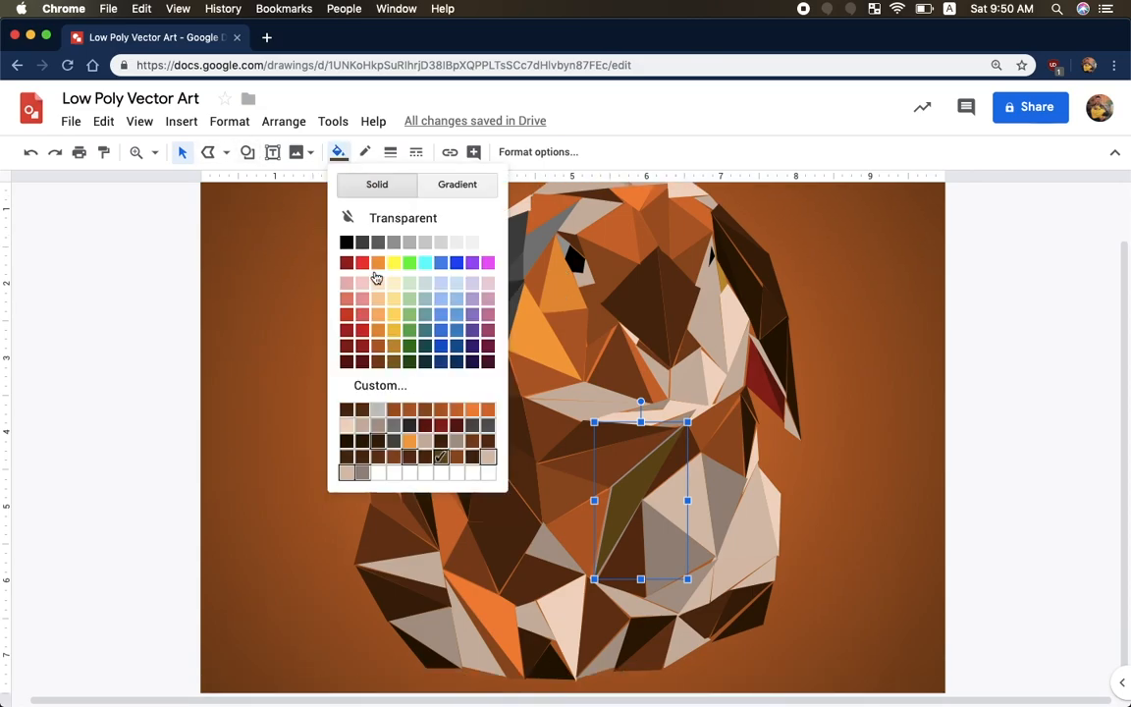
{"action": "left_click", "coordinate": [361, 443]}
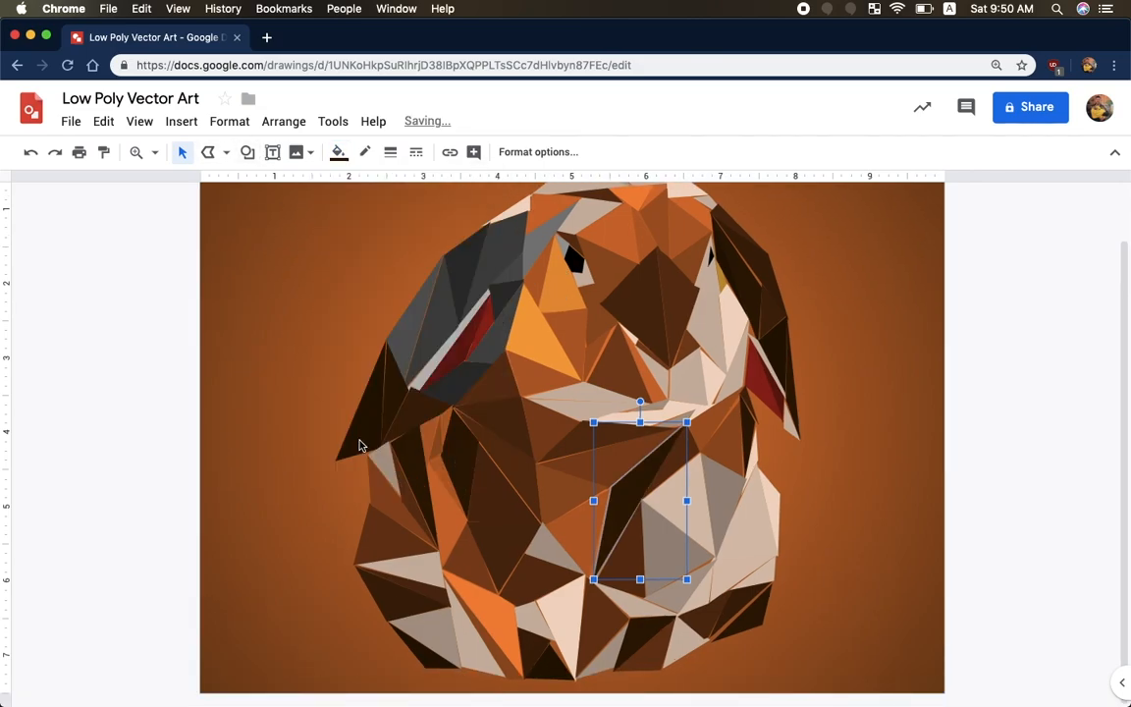
{"action": "scroll", "coordinate": [786, 502], "scroll_direction": "up", "scroll_amount": 1}
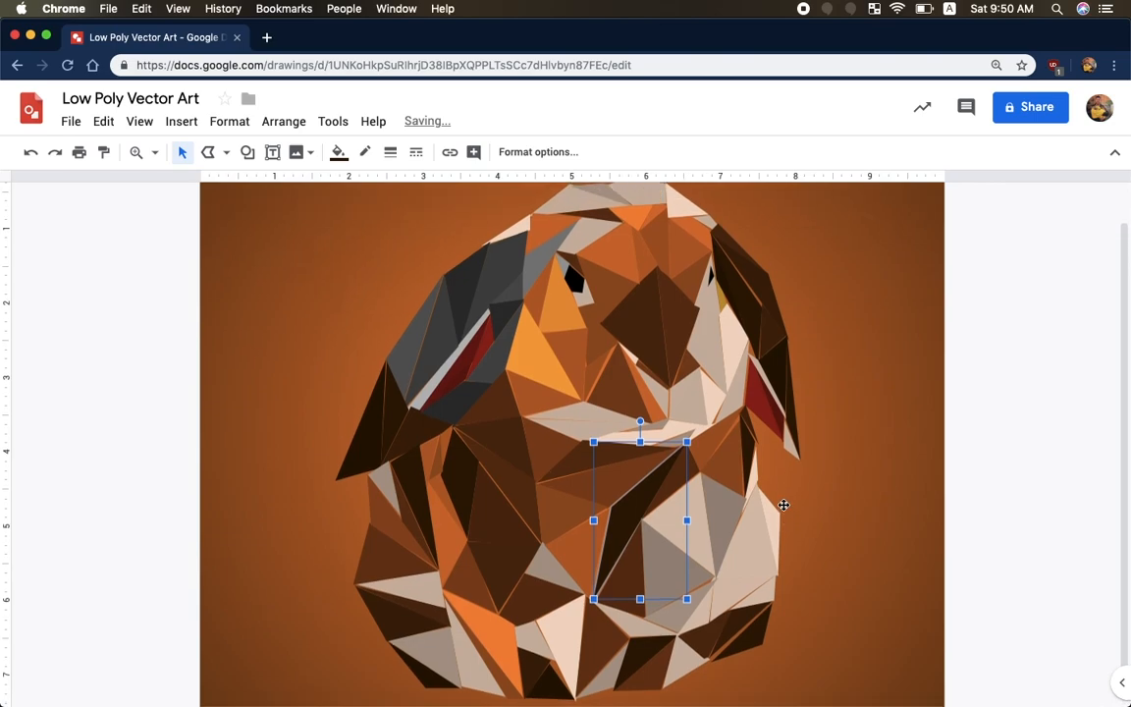
{"action": "left_click", "coordinate": [977, 424]}
Recolour the brown triangles above and below the pale chest patch with the saved light taupe custom colour
{"action": "left_click", "coordinate": [724, 458]}
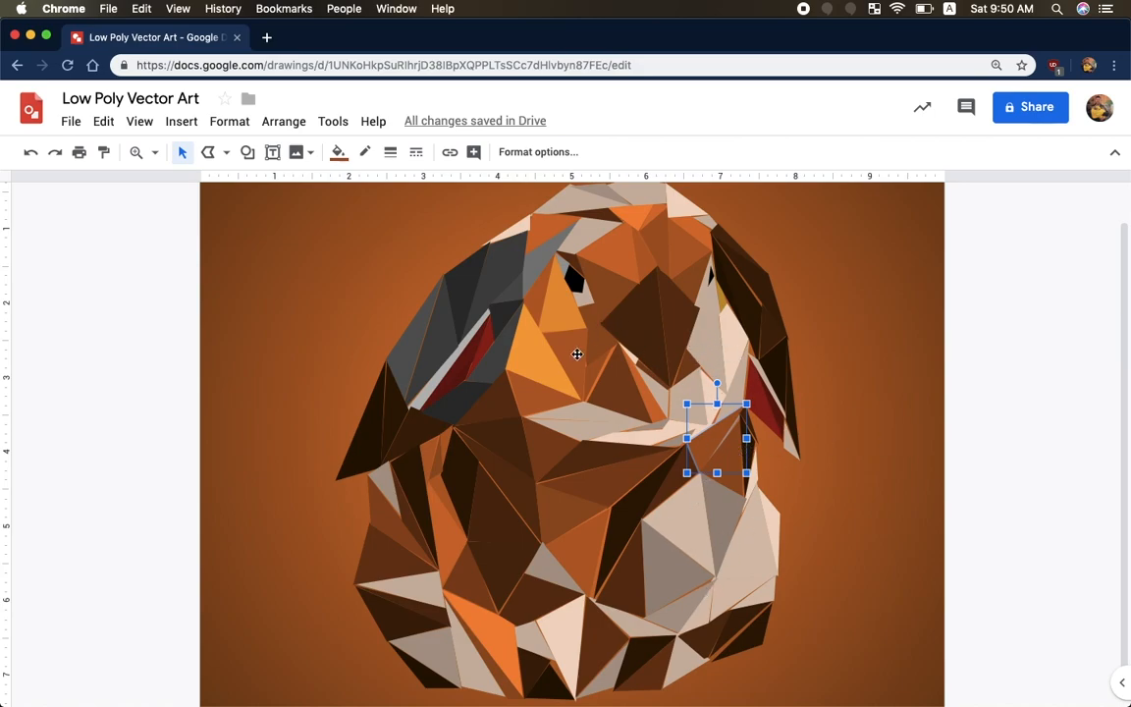
{"action": "left_click", "coordinate": [724, 458]}
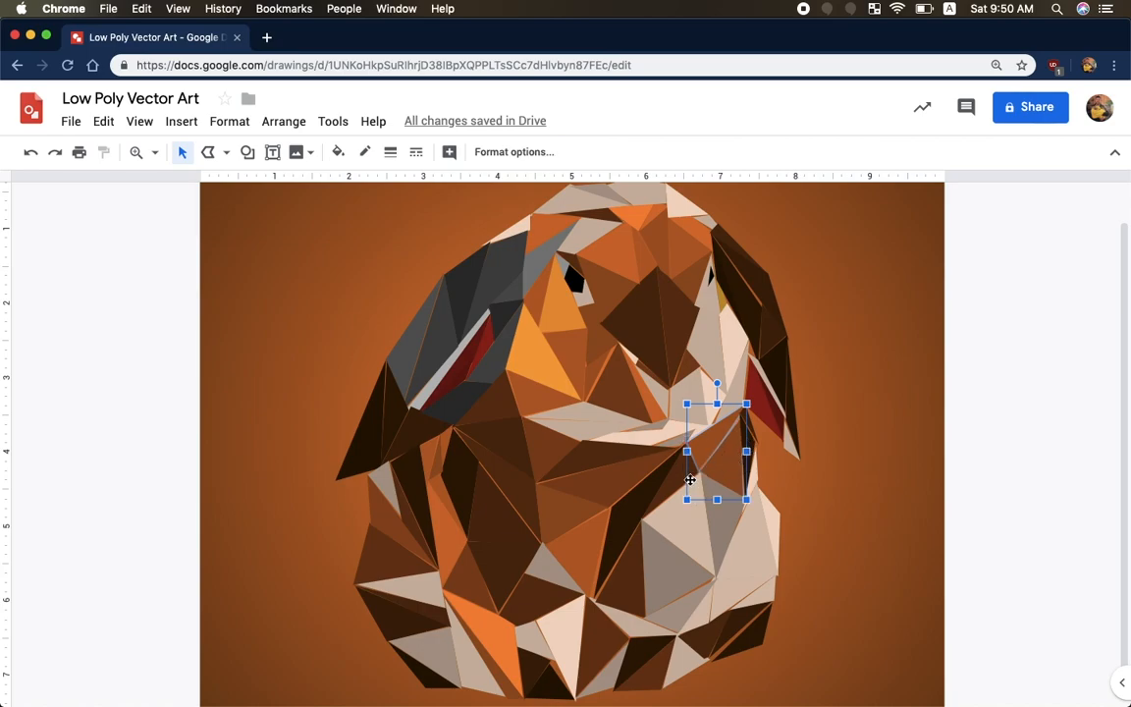
{"action": "left_click", "coordinate": [685, 479], "text": "shift"}
{"action": "left_click", "coordinate": [743, 616], "text": "shift"}
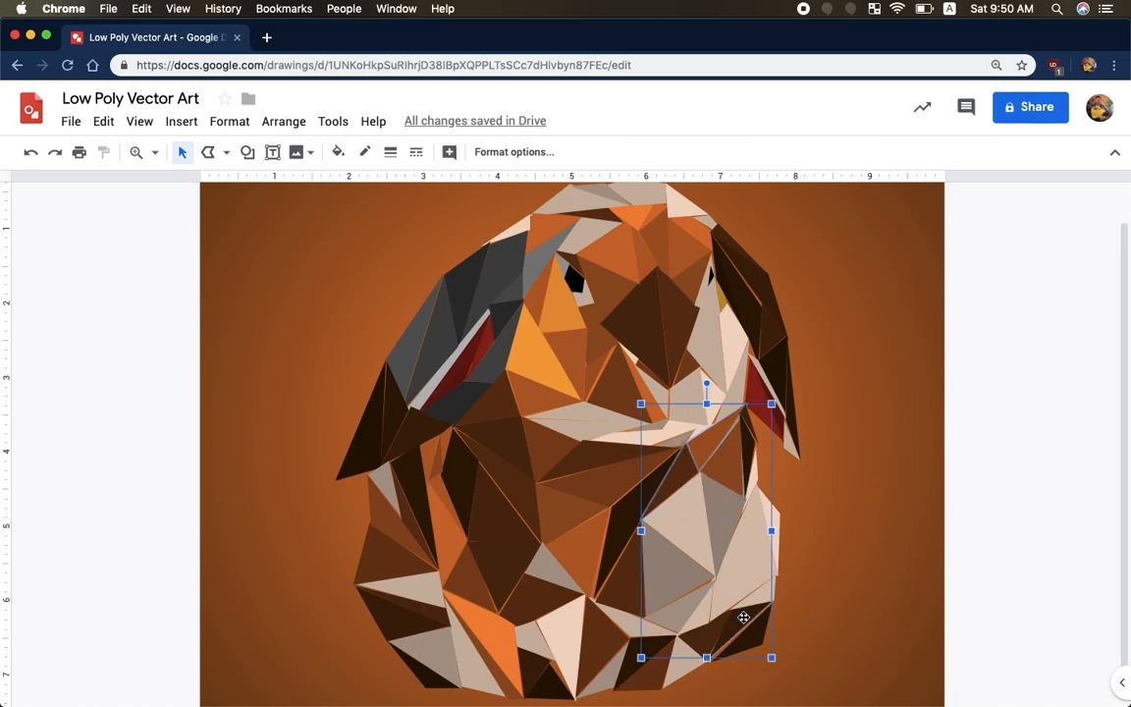
{"action": "left_click", "coordinate": [709, 482]}
{"action": "left_click", "coordinate": [730, 449]}
{"action": "left_click", "coordinate": [683, 468], "text": "shift"}
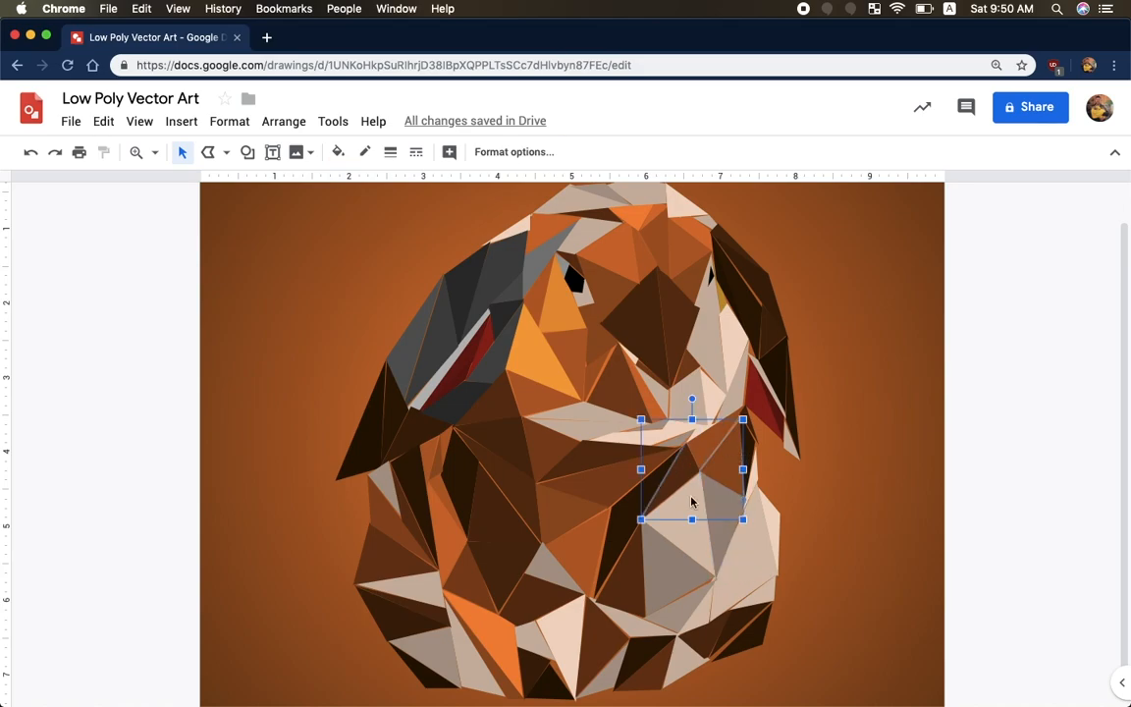
{"action": "left_click", "coordinate": [736, 616], "text": "shift"}
{"action": "left_click", "coordinate": [338, 151]}
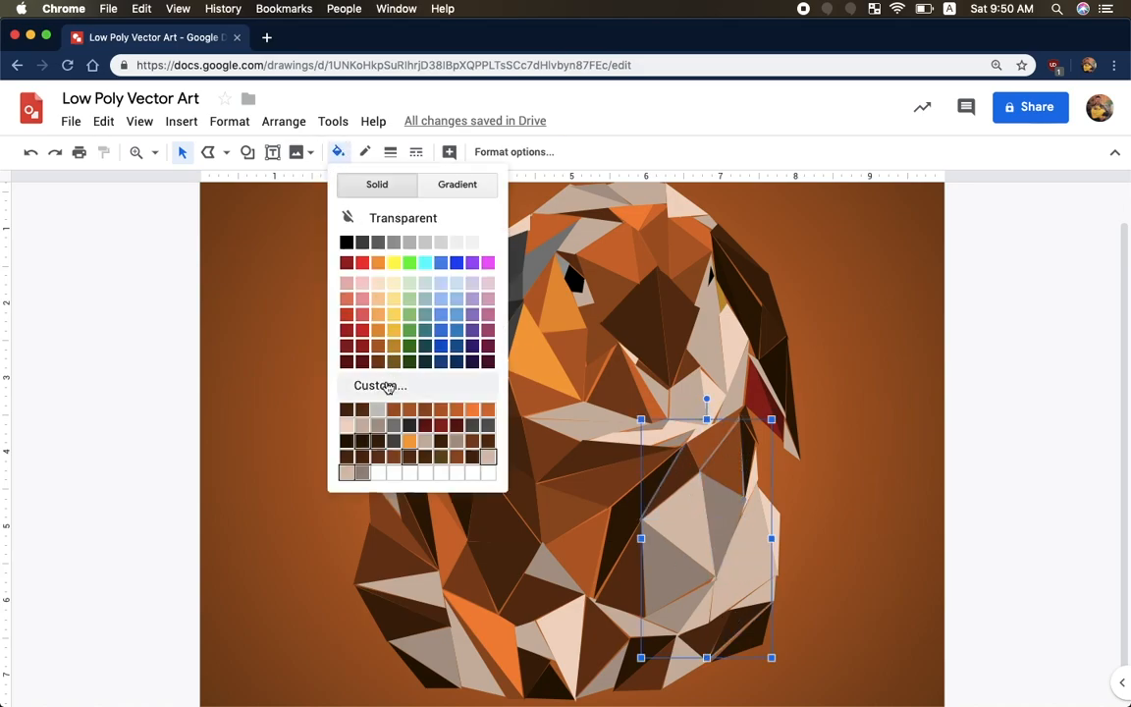
{"action": "left_click", "coordinate": [366, 426]}
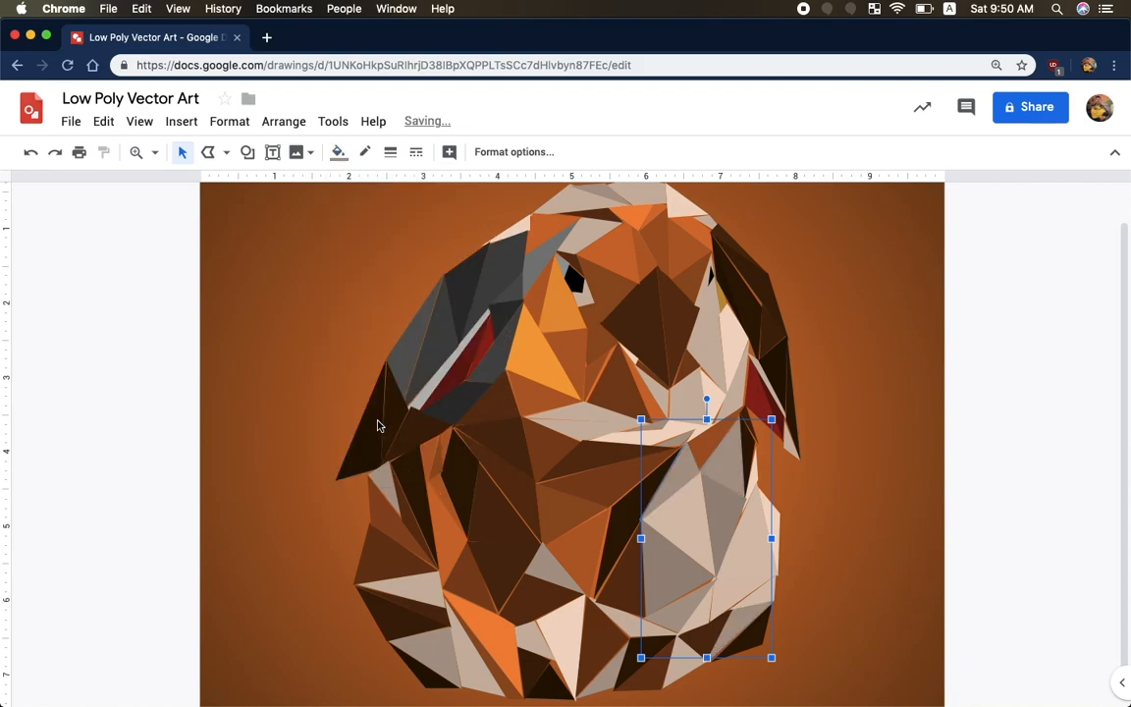
Recolour the remaining brown triangle between the chin and the pale chest patch with the saved light taupe
{"action": "left_click", "coordinate": [711, 432]}
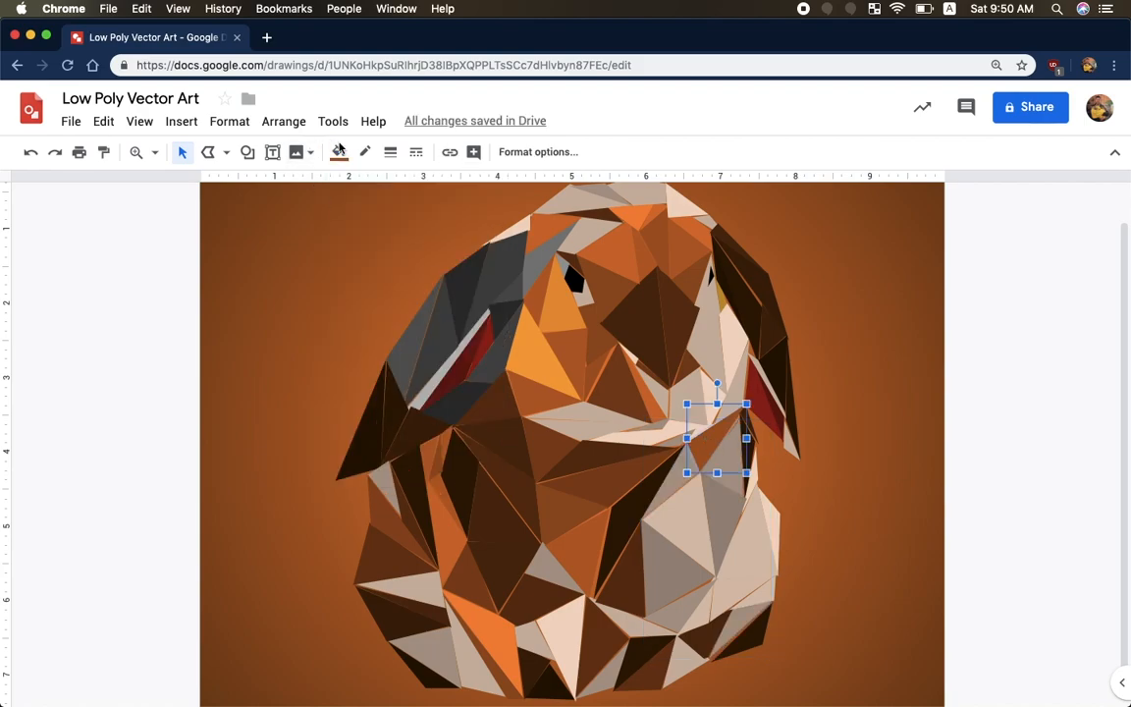
{"action": "left_click", "coordinate": [338, 151]}
{"action": "left_click", "coordinate": [369, 422]}
{"action": "key", "text": "Escape"}
Recolour the grey polygons of the rabbit's large drooping ear in dark brown shades
{"action": "left_click", "coordinate": [416, 351]}
{"action": "left_click", "coordinate": [492, 350], "text": "shift"}
{"action": "left_click", "coordinate": [338, 151]}
{"action": "left_click", "coordinate": [367, 424]}
{"action": "left_click", "coordinate": [467, 295]}
{"action": "left_click", "coordinate": [457, 402], "text": "shift"}
{"action": "left_click", "coordinate": [337, 152]}
{"action": "left_click", "coordinate": [509, 291], "text": "shift"}
{"action": "left_click", "coordinate": [338, 152]}
{"action": "left_click", "coordinate": [381, 386]}
{"action": "left_click", "coordinate": [623, 483]}
Recolour the grey triangle between the ear and eye and the light triangle at the body's lower edge in brown
{"action": "left_click", "coordinate": [546, 251]}
{"action": "left_click", "coordinate": [591, 664], "text": "shift"}
{"action": "left_click", "coordinate": [338, 152]}
{"action": "left_click", "coordinate": [381, 386]}
{"action": "left_click", "coordinate": [623, 483]}
{"action": "left_click", "coordinate": [338, 152]}
{"action": "left_click", "coordinate": [368, 423]}
{"action": "left_click", "coordinate": [103, 338]}
{"action": "left_click", "coordinate": [628, 366]}
{"action": "left_click", "coordinate": [338, 152]}
{"action": "left_click", "coordinate": [396, 408]}
{"action": "scroll", "coordinate": [589, 504], "scroll_direction": "down", "scroll_amount": 1}
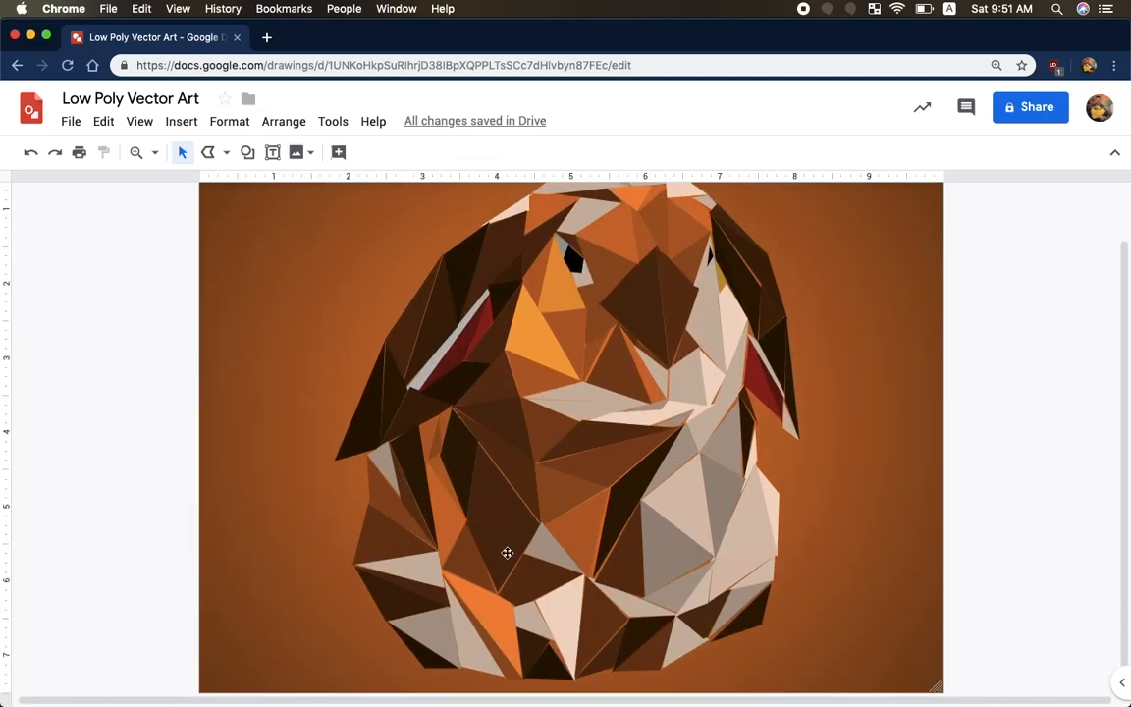
Change the drawing's background to a custom dark brown gradient
{"action": "right_click", "coordinate": [300, 242]}
{"action": "left_click", "coordinate": [555, 402]}
{"action": "left_click", "coordinate": [758, 467]}
{"action": "left_click", "coordinate": [374, 467]}
{"action": "left_click", "coordinate": [554, 402]}
{"action": "left_click", "coordinate": [847, 482]}
{"action": "left_click", "coordinate": [734, 509]}
{"action": "left_click", "coordinate": [213, 421]}
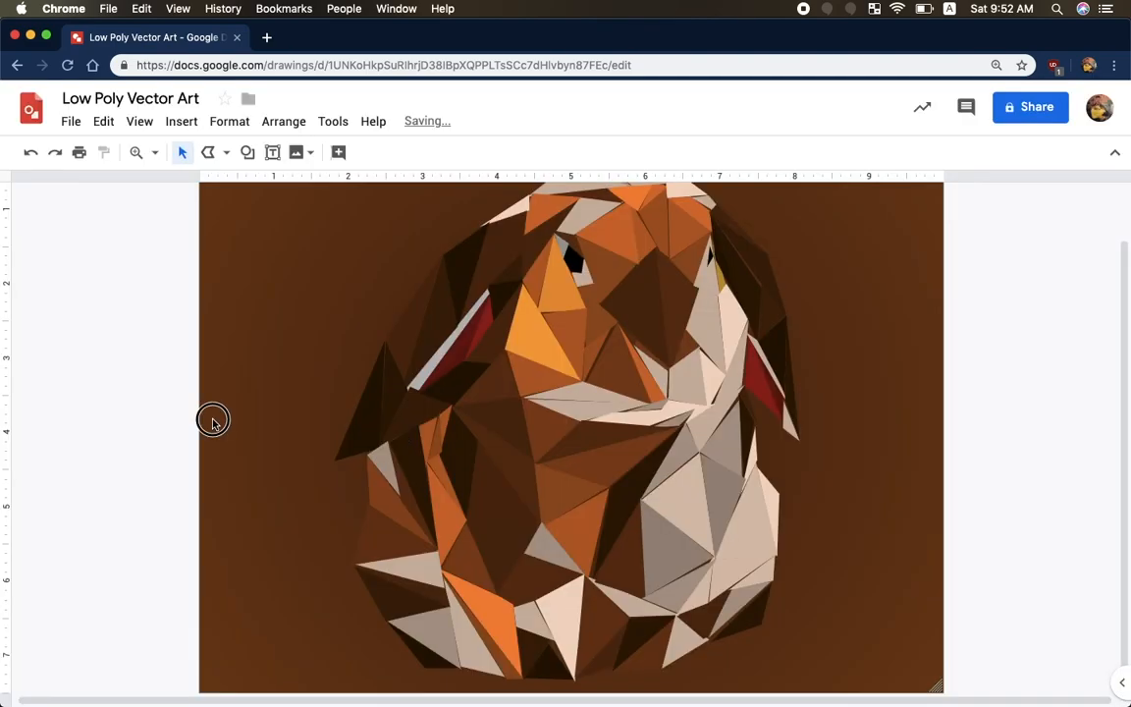